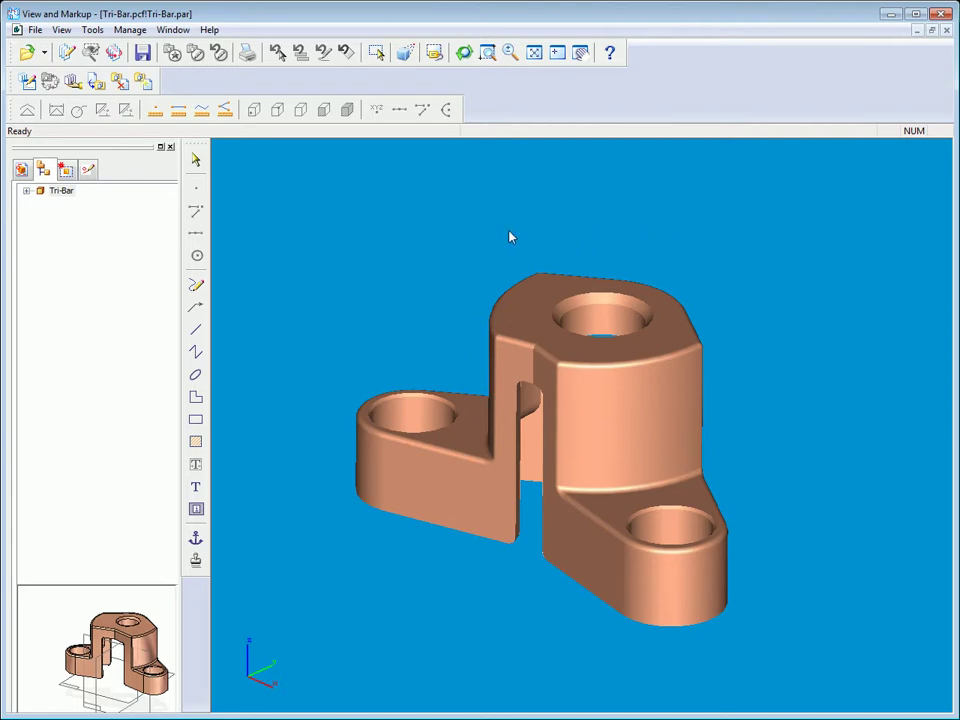
Inspect the Tri-Bar model and its saved markup Markup_1 in View and Markup
mouse_move(497, 238)
middle_mouse_down()
mouse_move(326, 257)
mouse_move(169, 214)
mouse_move(127, 183)
mouse_move(146, 204)
mouse_move(356, 257)
mouse_move(491, 253)
middle_mouse_up()
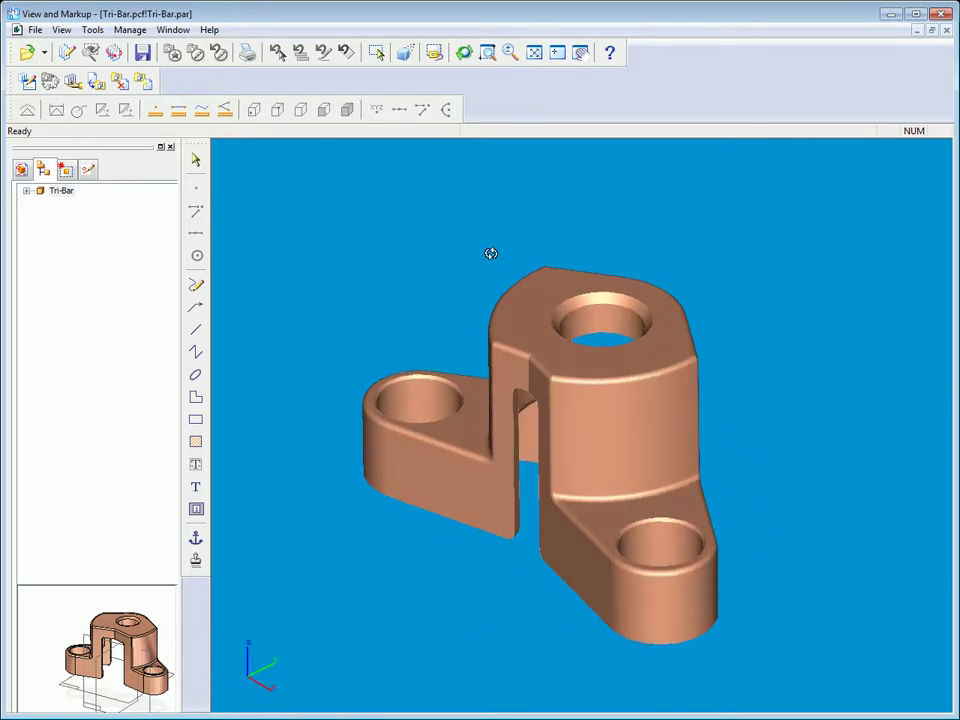
left_click(87, 172)
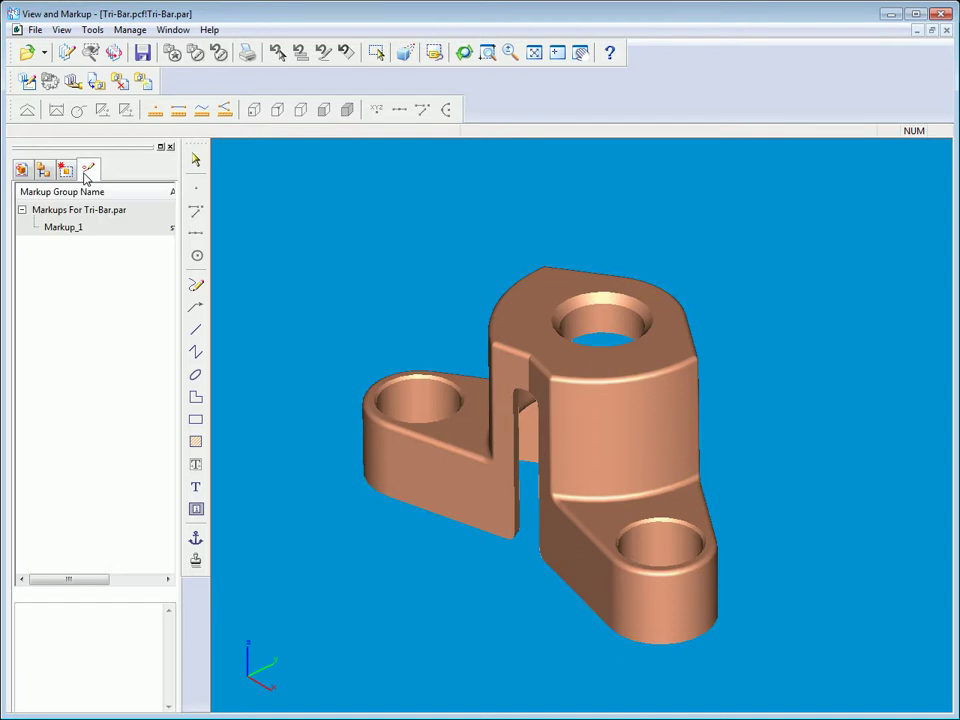
left_click(62, 227)
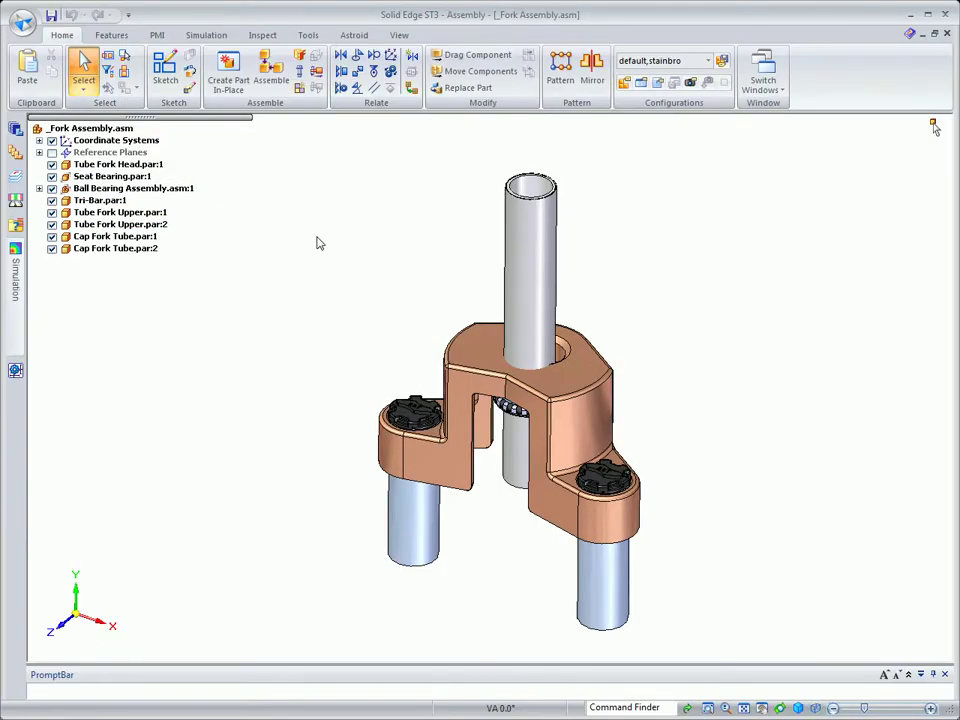
Switch to Solid Edge, open Tri-Bar for in-place editing in the fork assembly, and show its feature playback from Protrusion 4
left_click(454, 320)
left_click(350, 290)
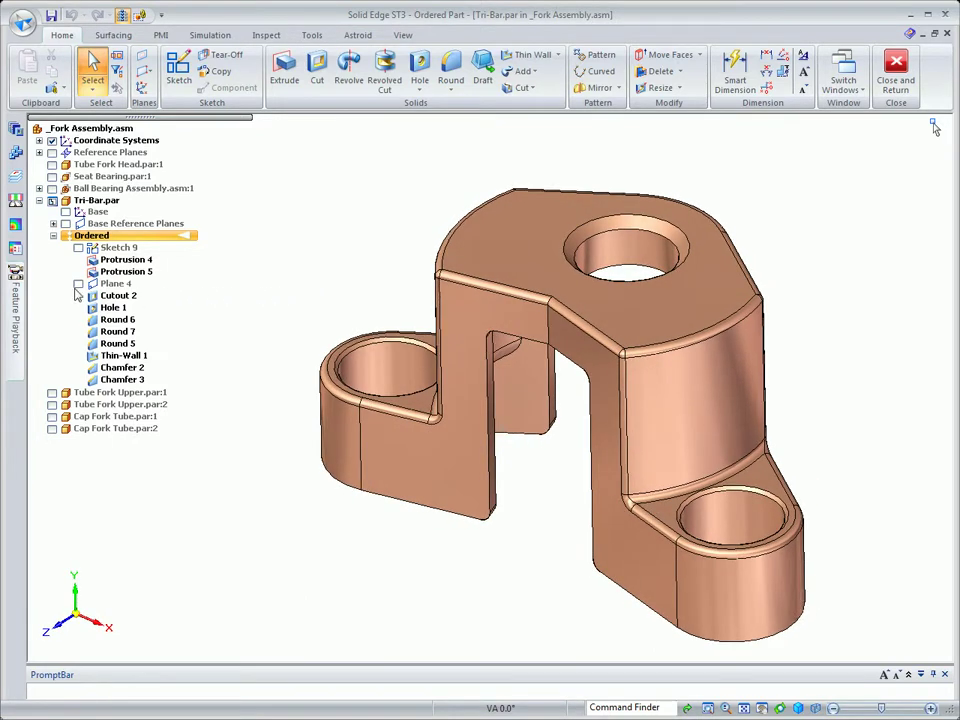
left_click(15, 285)
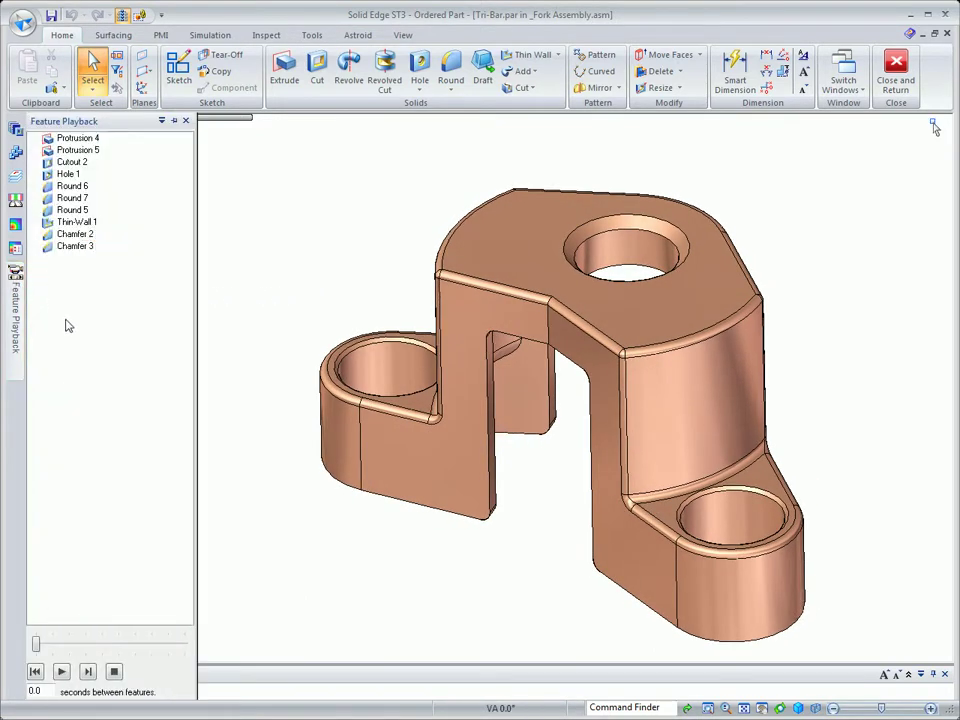
left_click(75, 139)
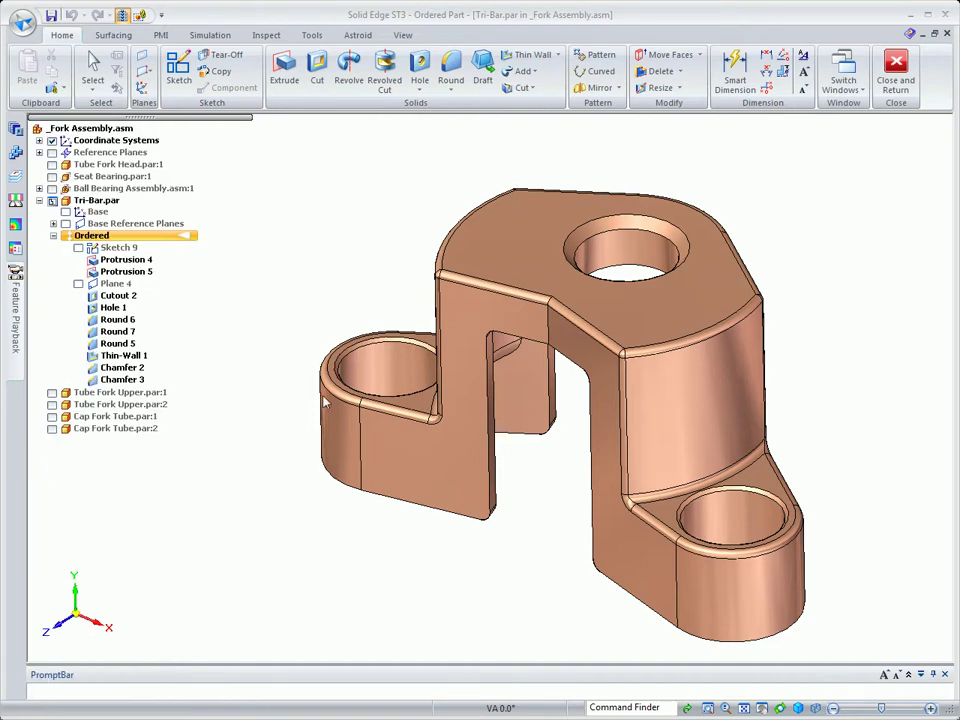
Roll the Tri-Bar's ordered feature history back to Cutout 2
left_click(92, 72)
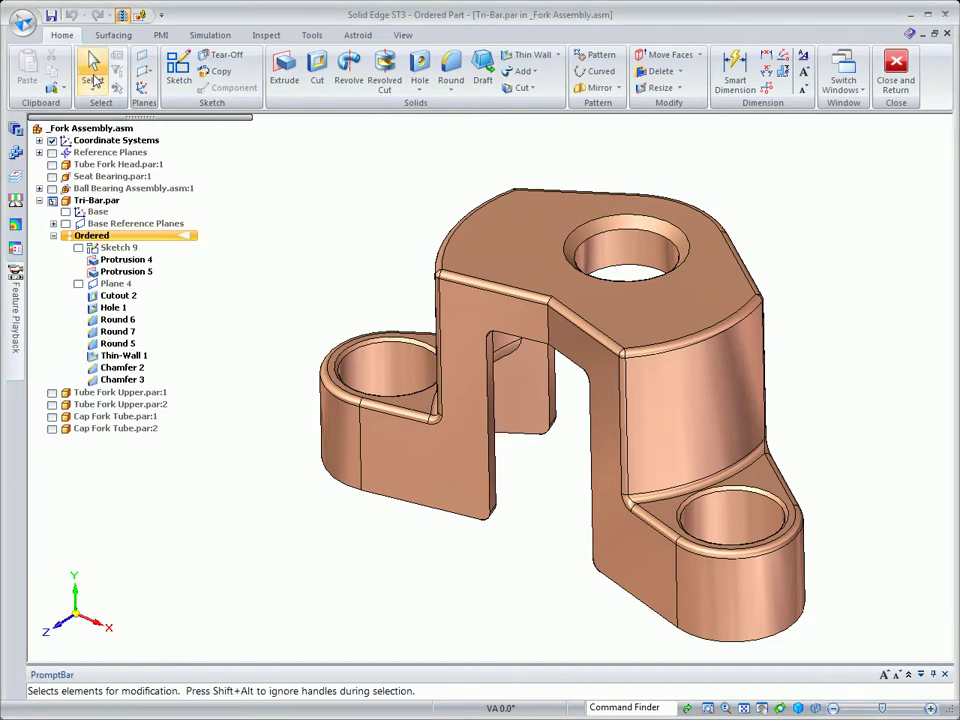
right_click(129, 297)
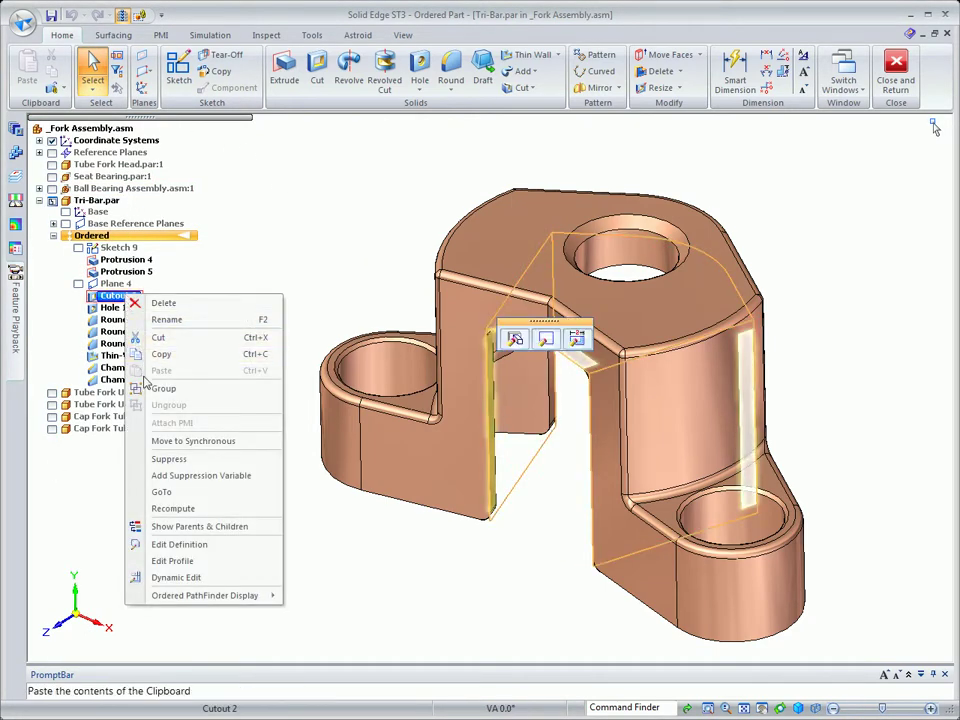
left_click(163, 491)
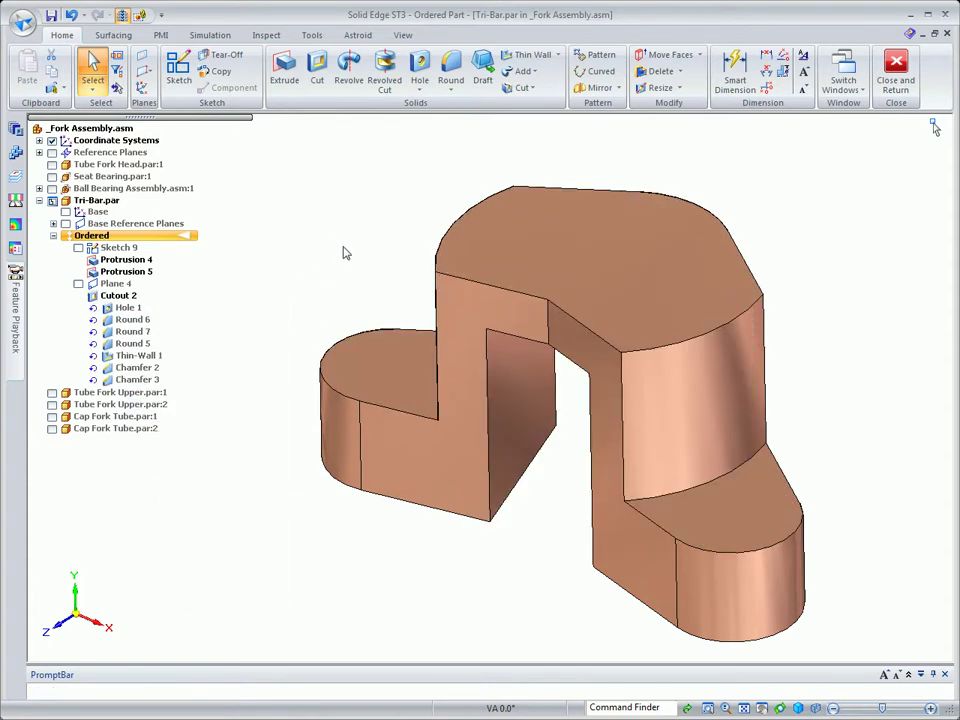
Draft both curved side faces of the central body by 10° from its top face, flaring outward toward the base
left_click(483, 70)
left_click(545, 226)
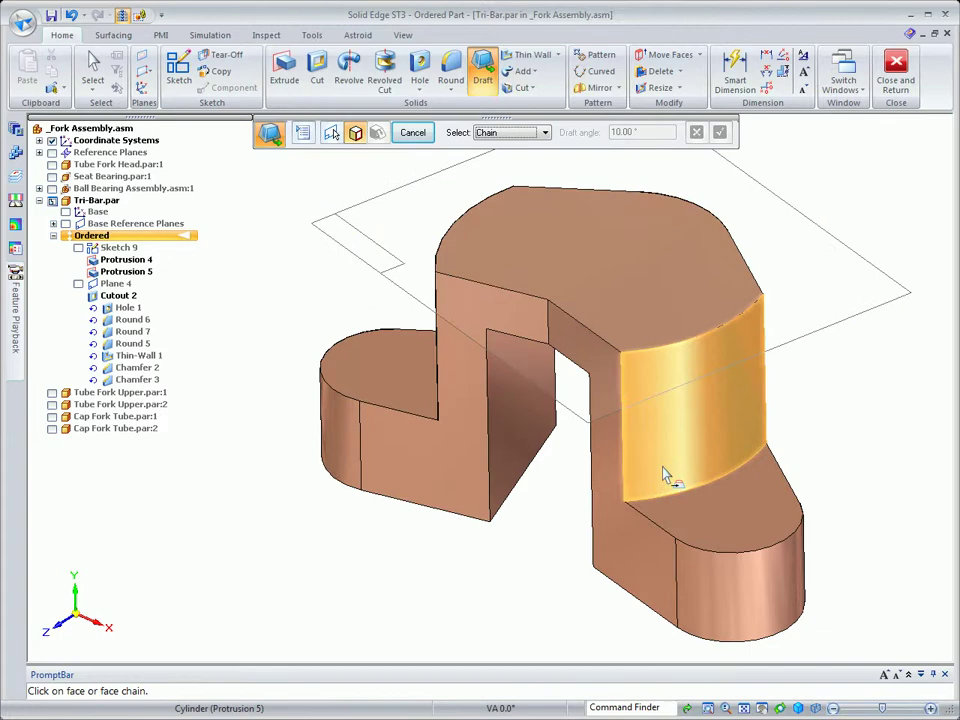
left_click(663, 467)
middle_click_drag(609, 484, 441, 345)
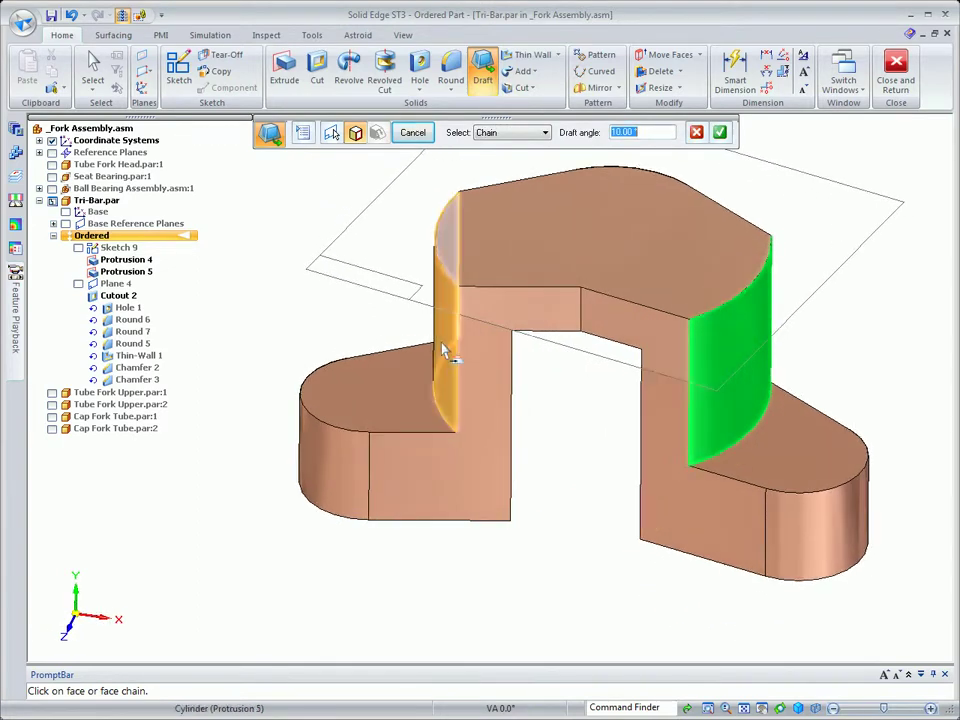
left_click(443, 350)
right_click(300, 193)
right_click(301, 191)
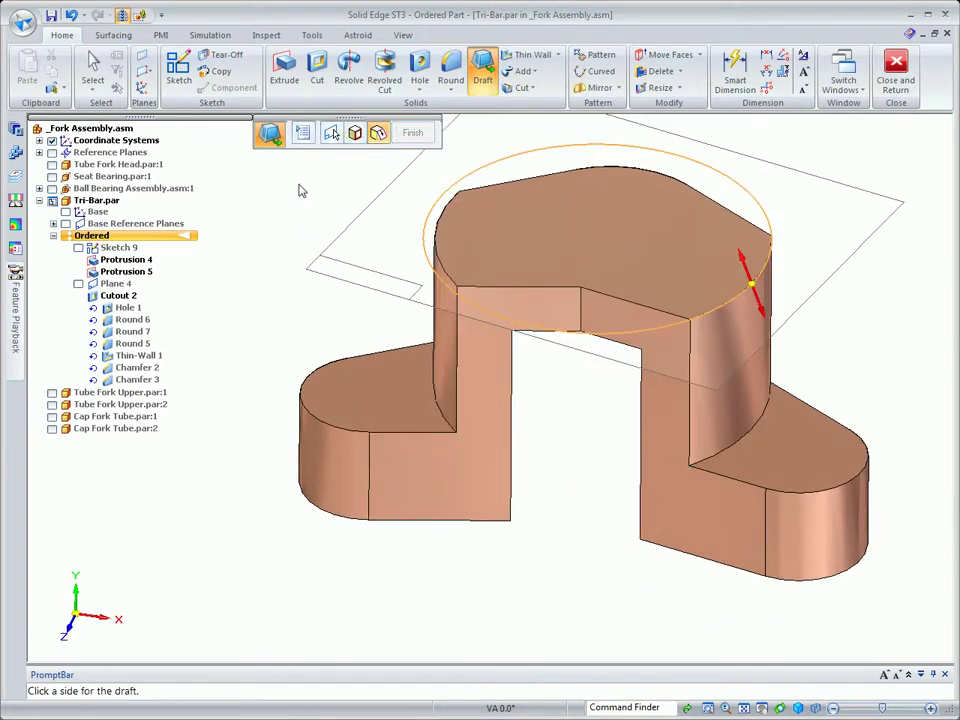
left_click(523, 138)
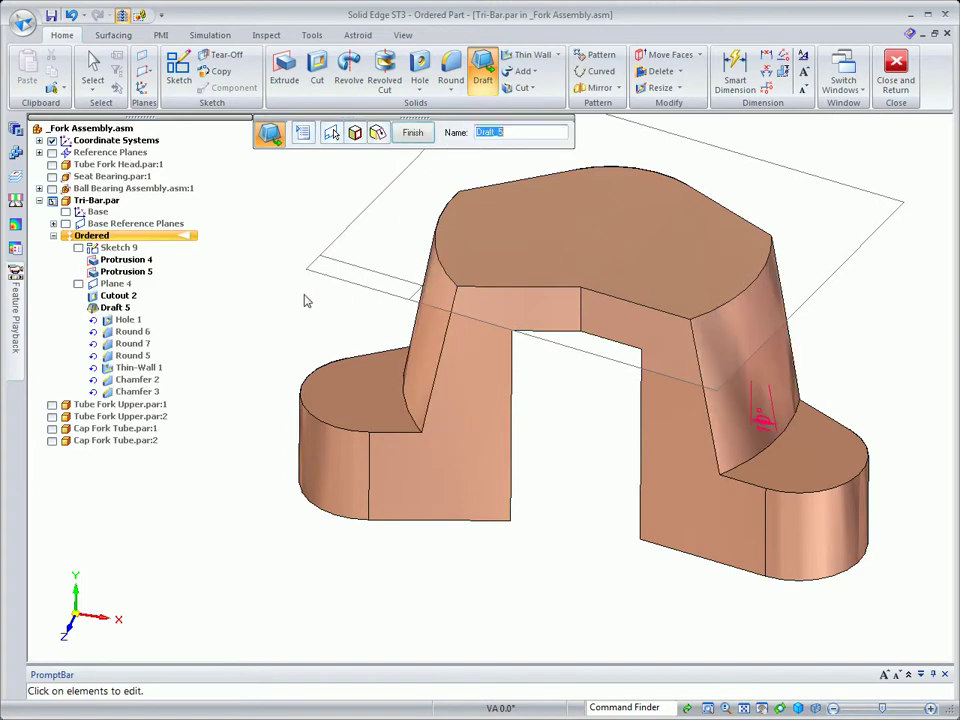
right_click(268, 256)
Draft the two inner side faces of the cutout by 10° from its planar inner face, widening the opening
middle_click_drag(279, 248, 615, 450)
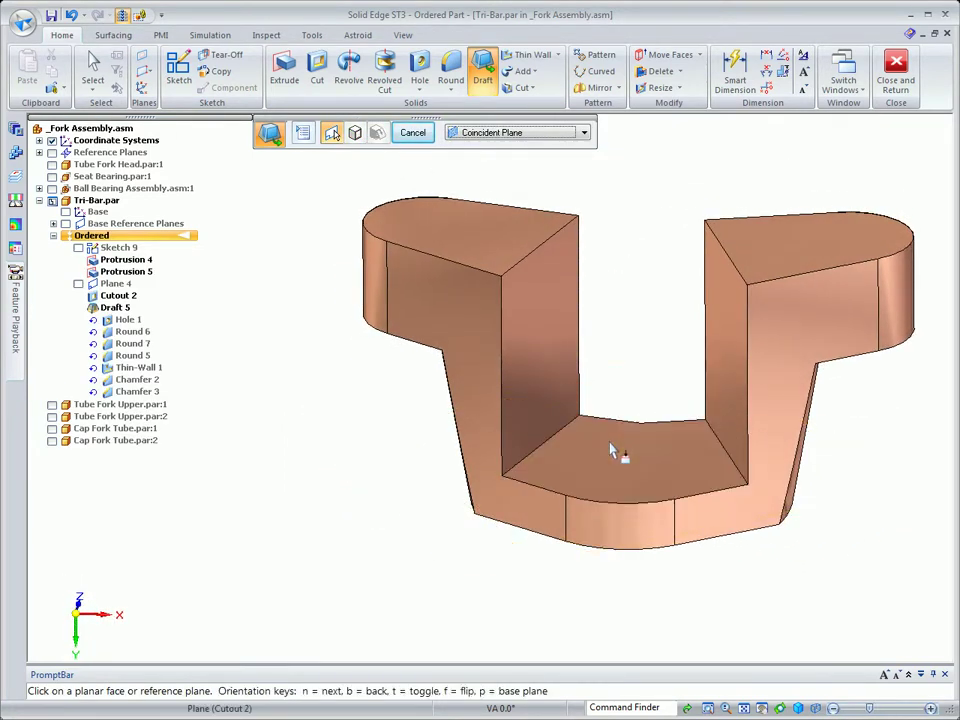
left_click(615, 450)
left_click(572, 332)
left_click(714, 326)
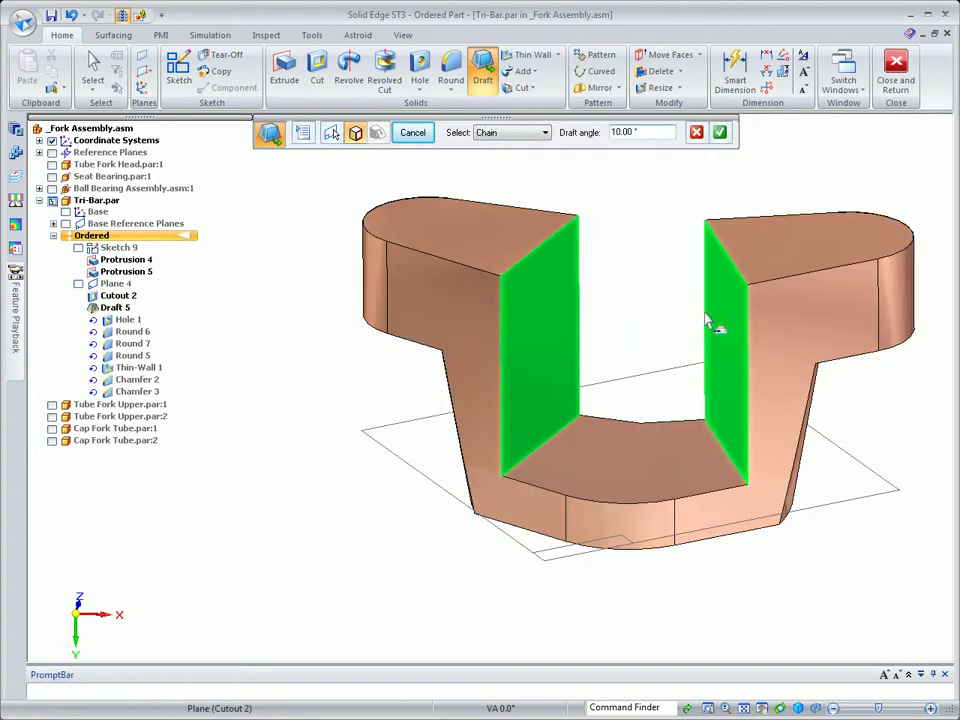
right_click(622, 276)
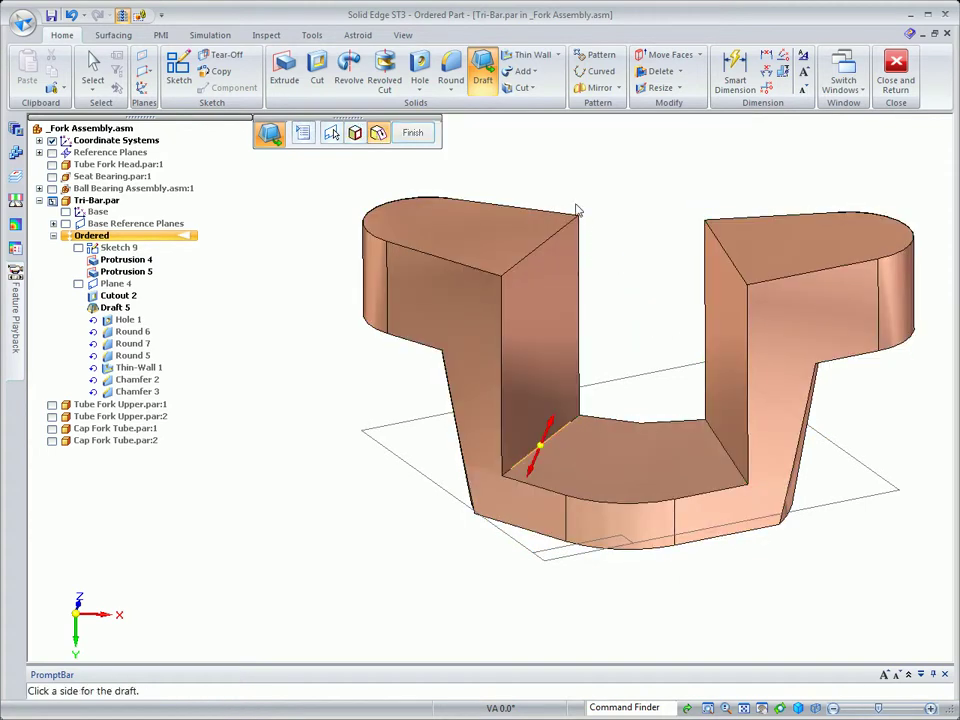
left_click(491, 162)
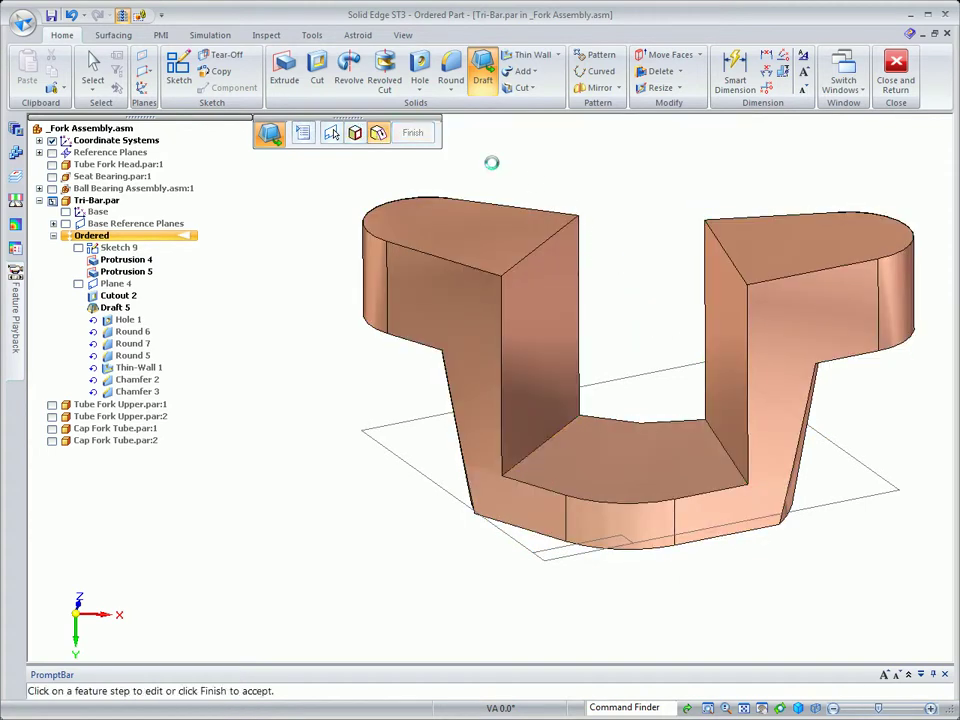
right_click(304, 475)
Roll the feature history forward to Chamfer 3, restoring all features
middle_click_drag(281, 464, 279, 349)
right_click_drag(276, 347, 250, 318)
right_click(137, 403)
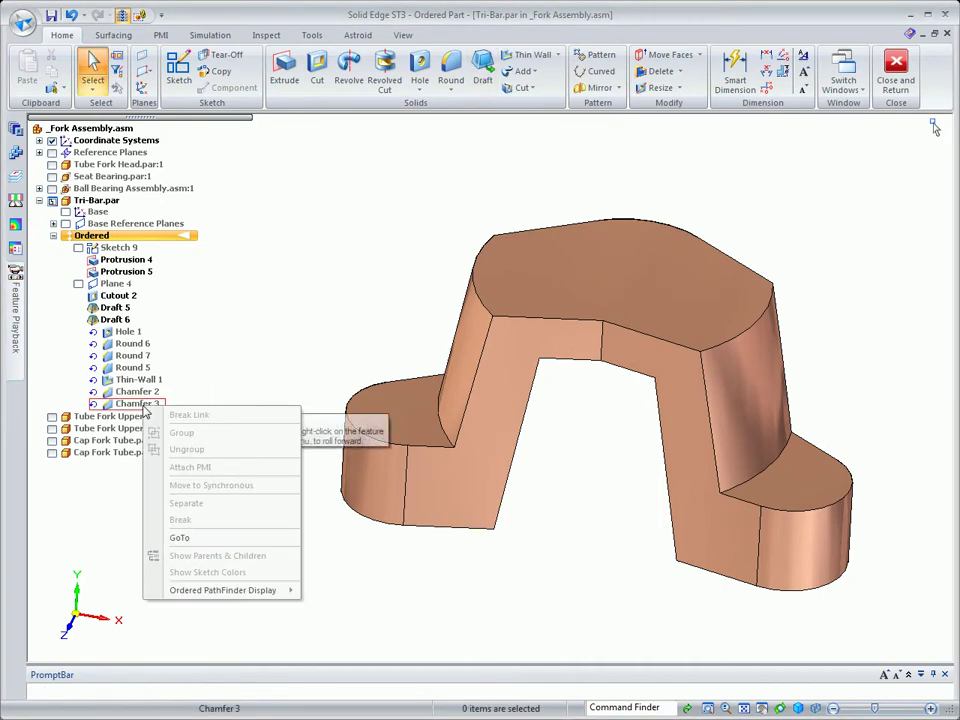
left_click(174, 536)
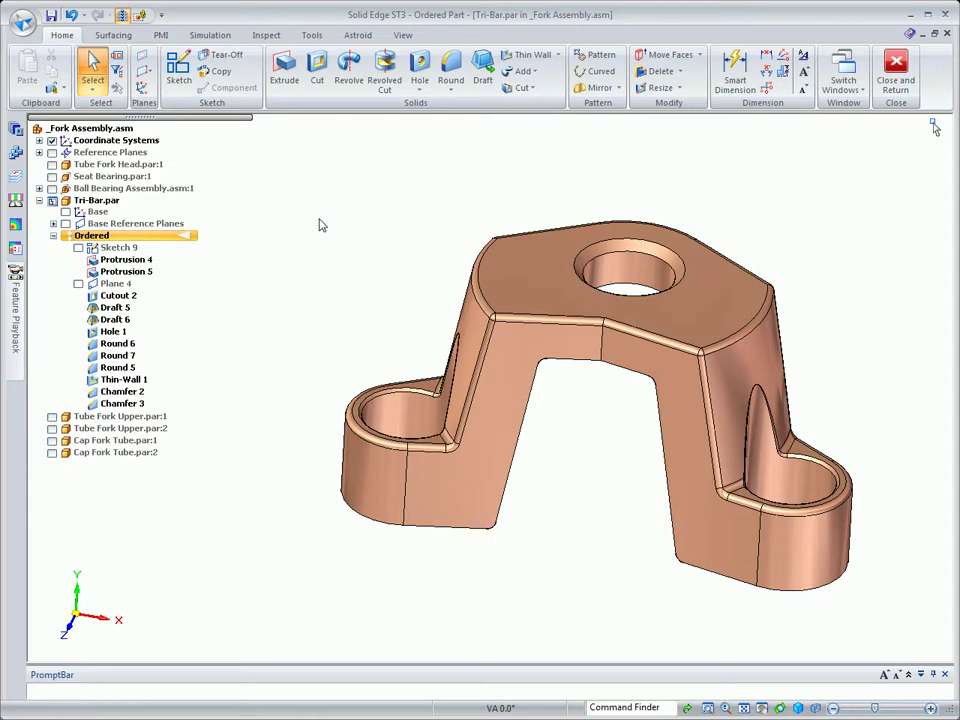
Display the surrounding assembly components and open the profile sketch of Protrusion 4 for editing
left_click(97, 15)
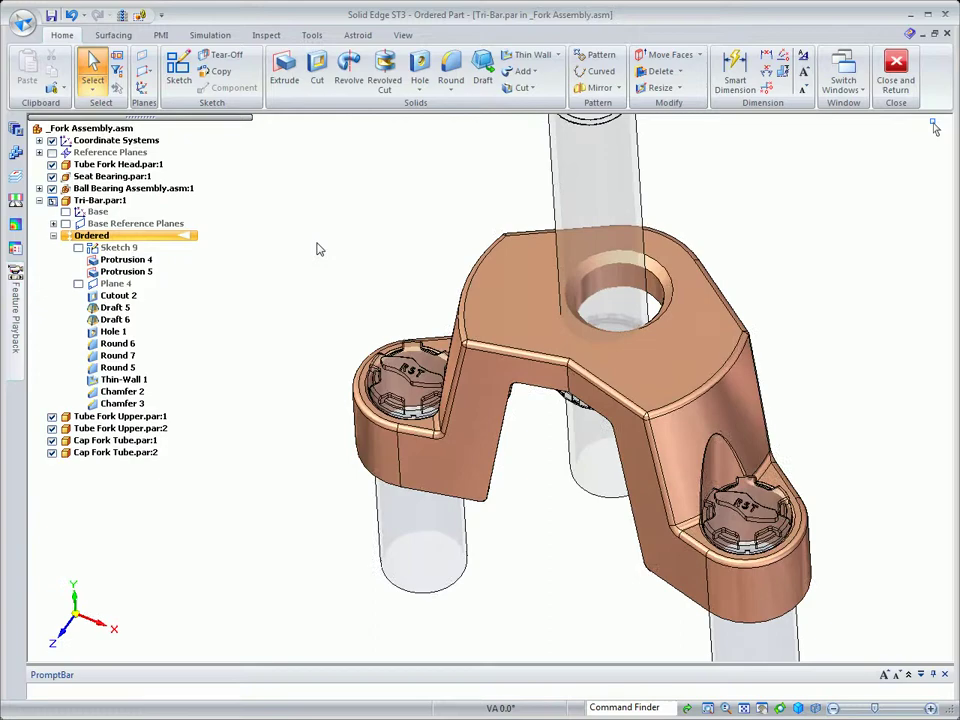
left_click(135, 262)
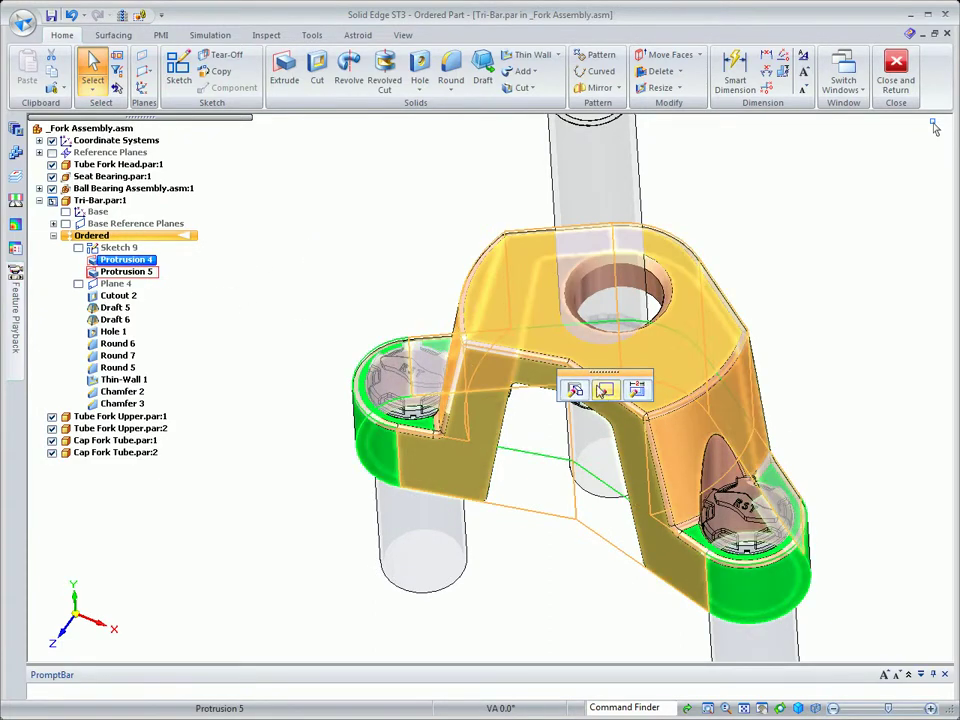
left_click(606, 388)
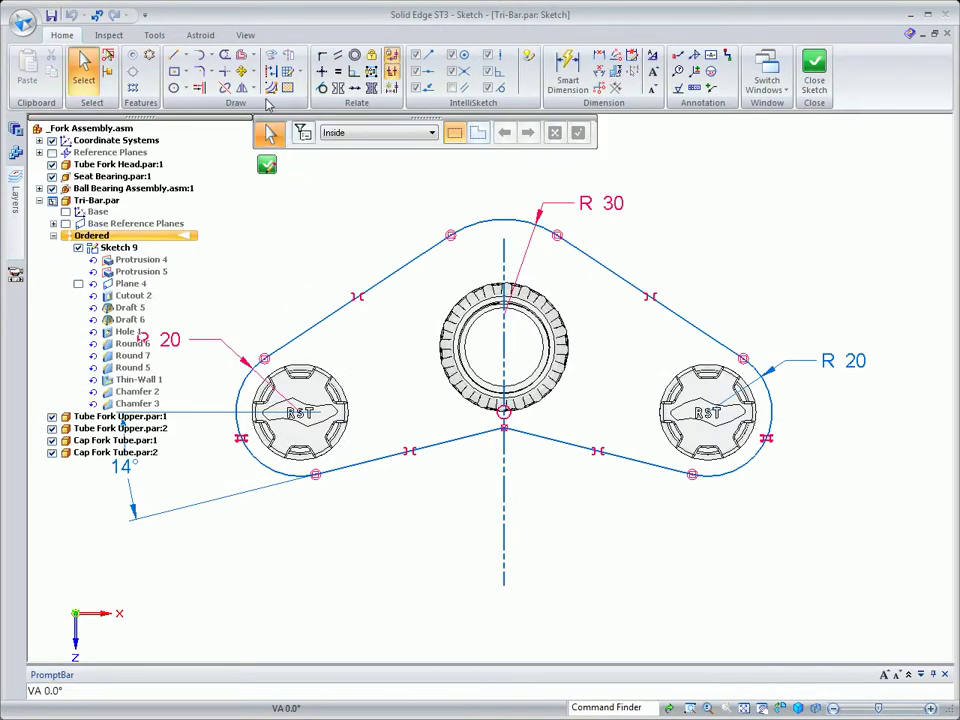
Include the innermost circular edge at the central bearing in the sketch and make it construction geometry
left_click(271, 55)
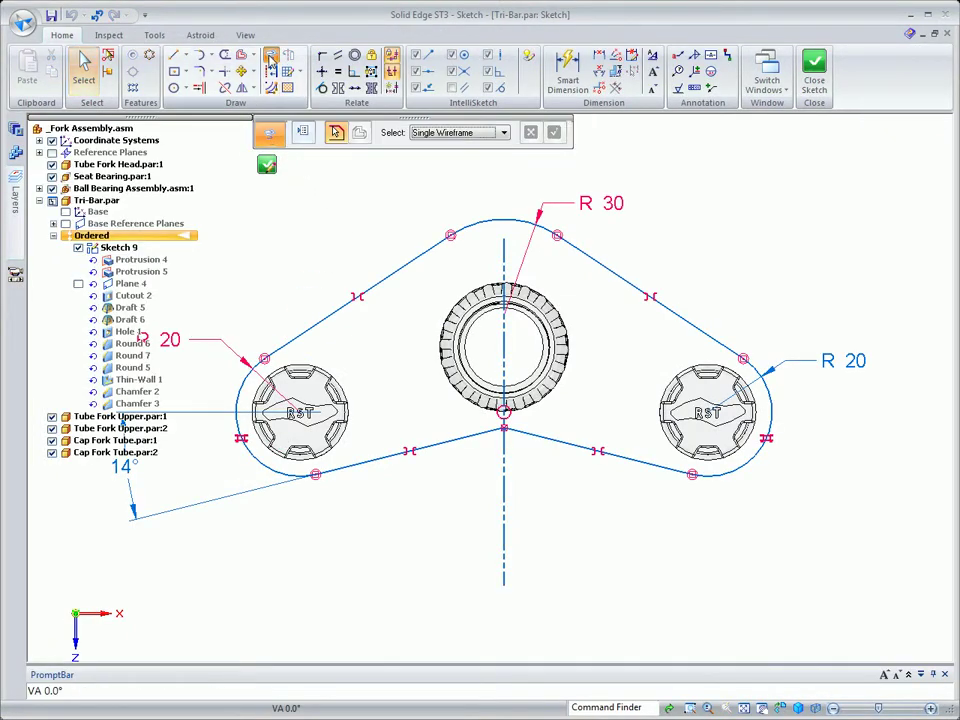
left_click(470, 342)
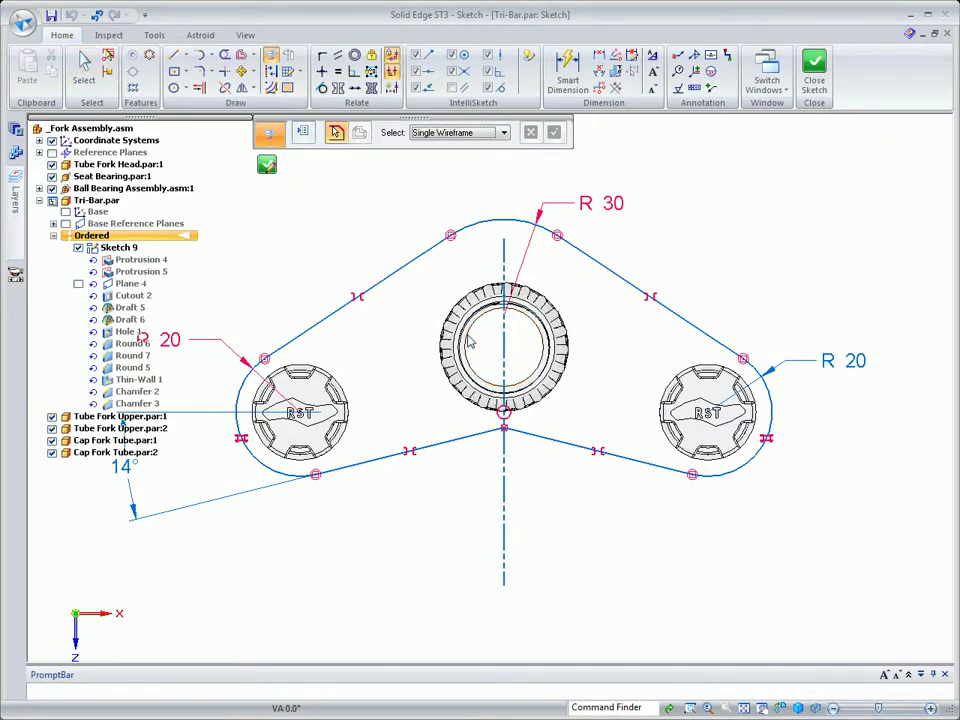
left_click(272, 73)
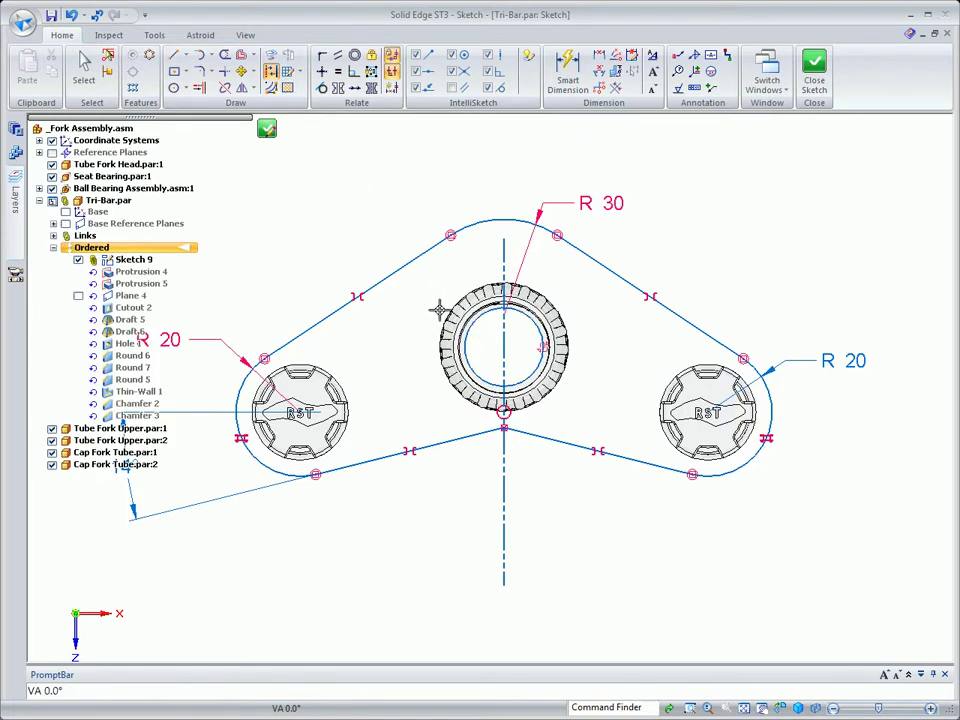
Connect the center of the R 30 arc to the center of the included circle
left_click(321, 55)
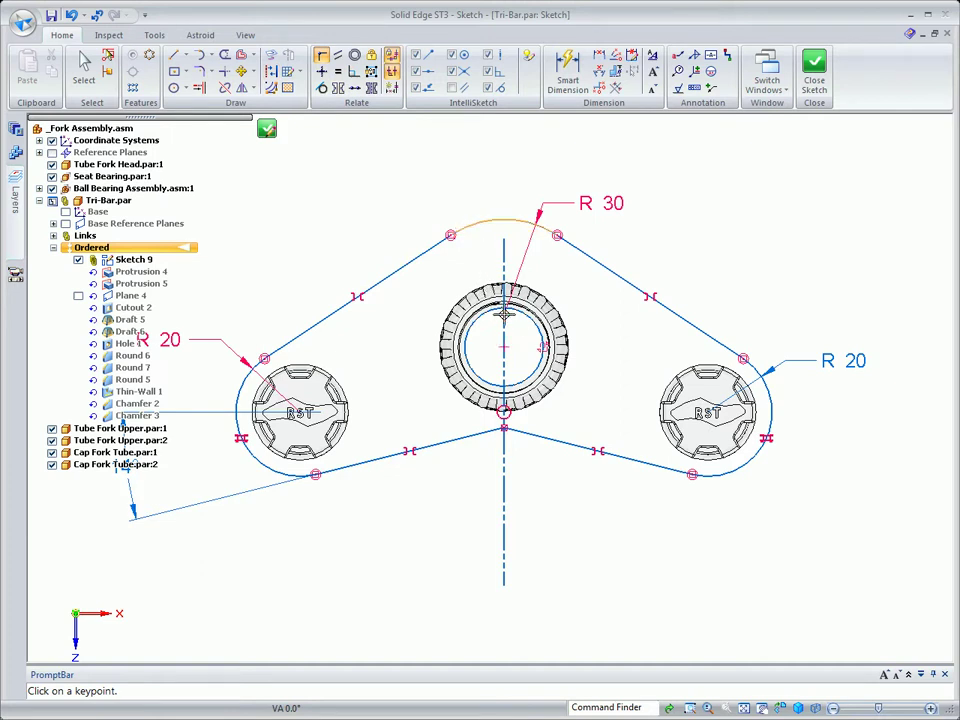
left_click(478, 225)
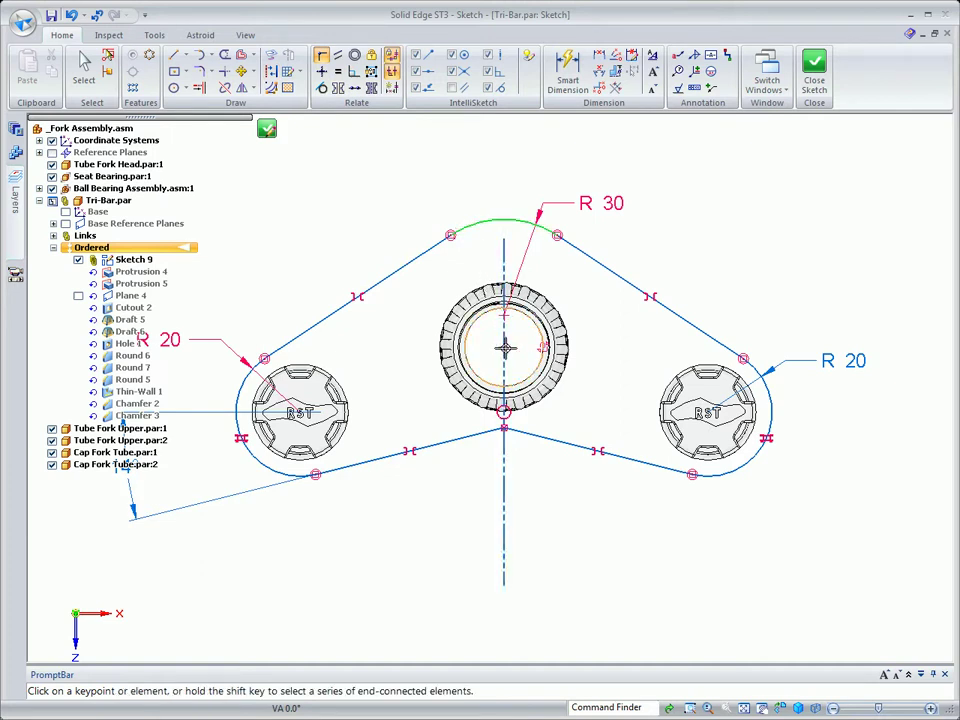
left_click(505, 343)
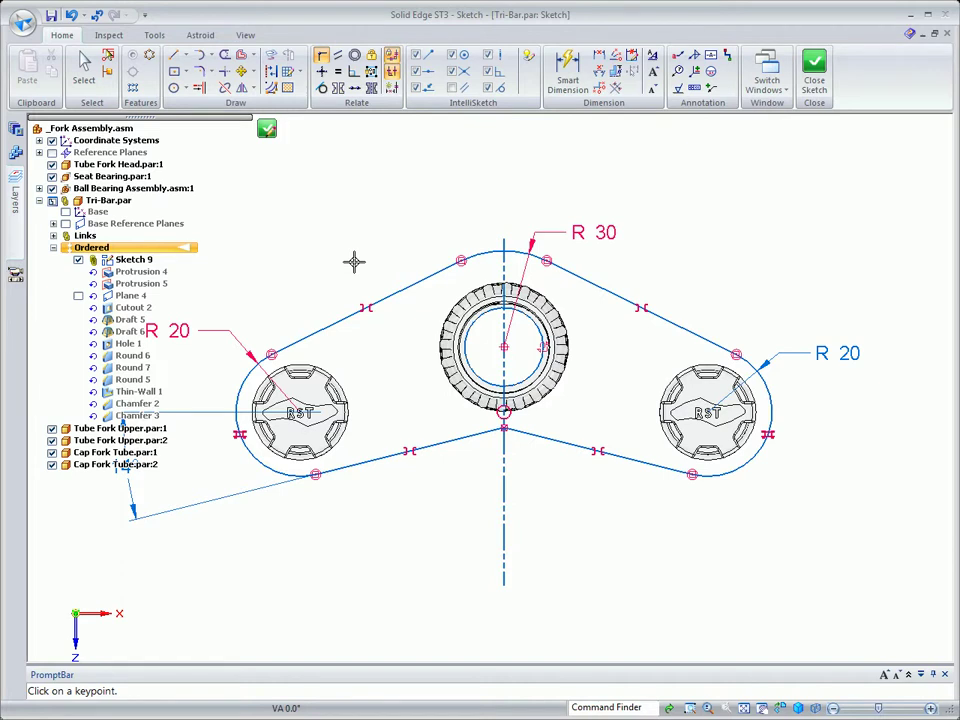
Dimension the lower-left profile line, set its length to 60.46 + 35 mm, and close the sketch
left_click(566, 78)
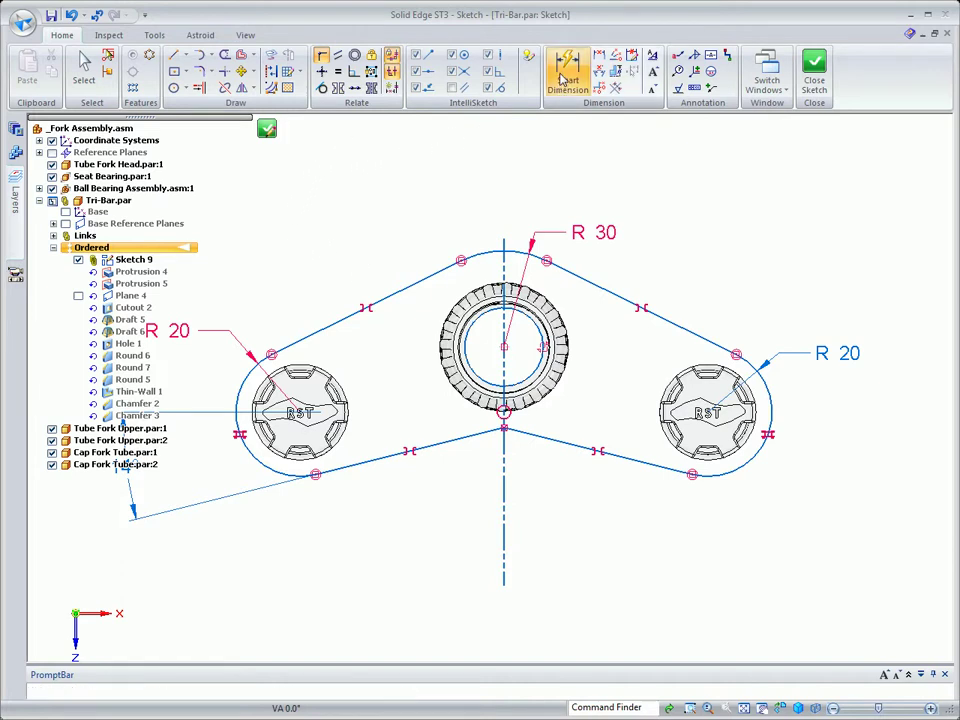
left_click(388, 451)
left_click(400, 520)
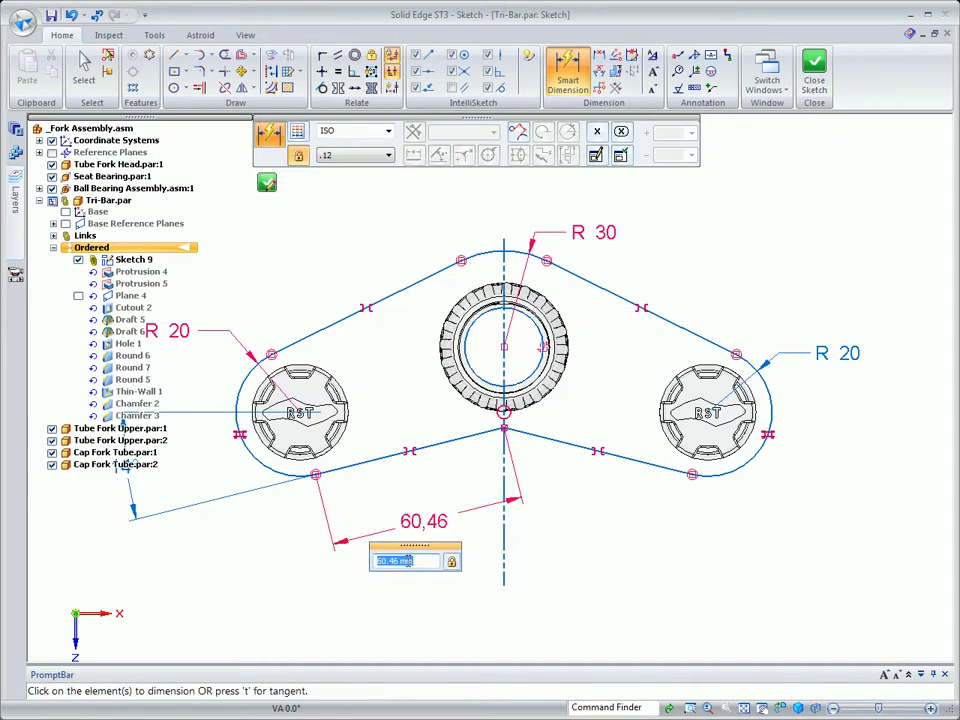
double_click(408, 561)
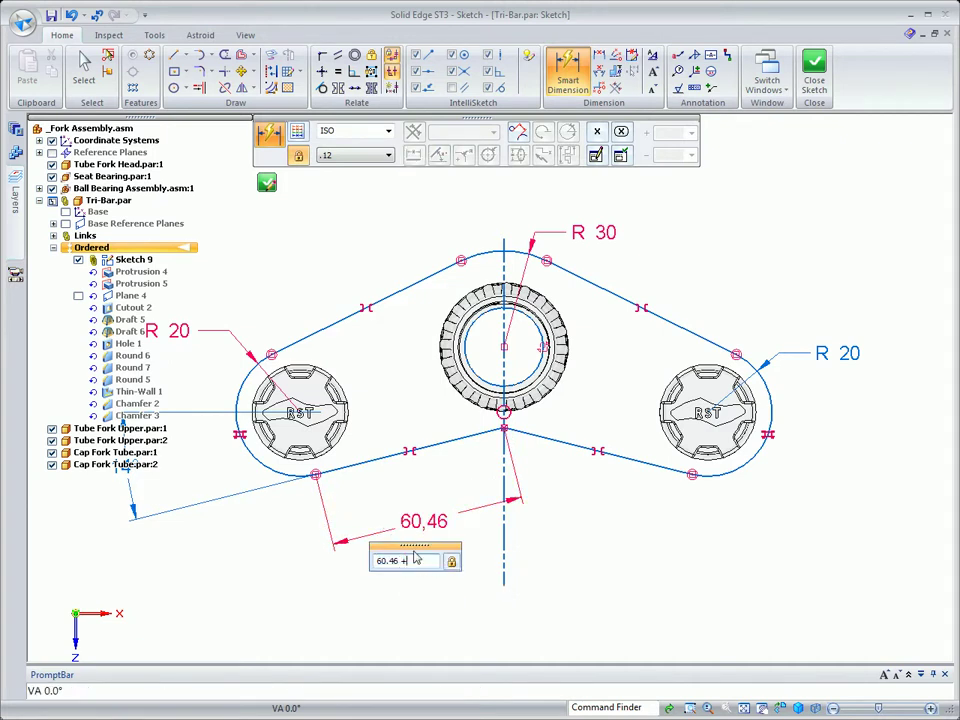
type("+35")
key("Return")
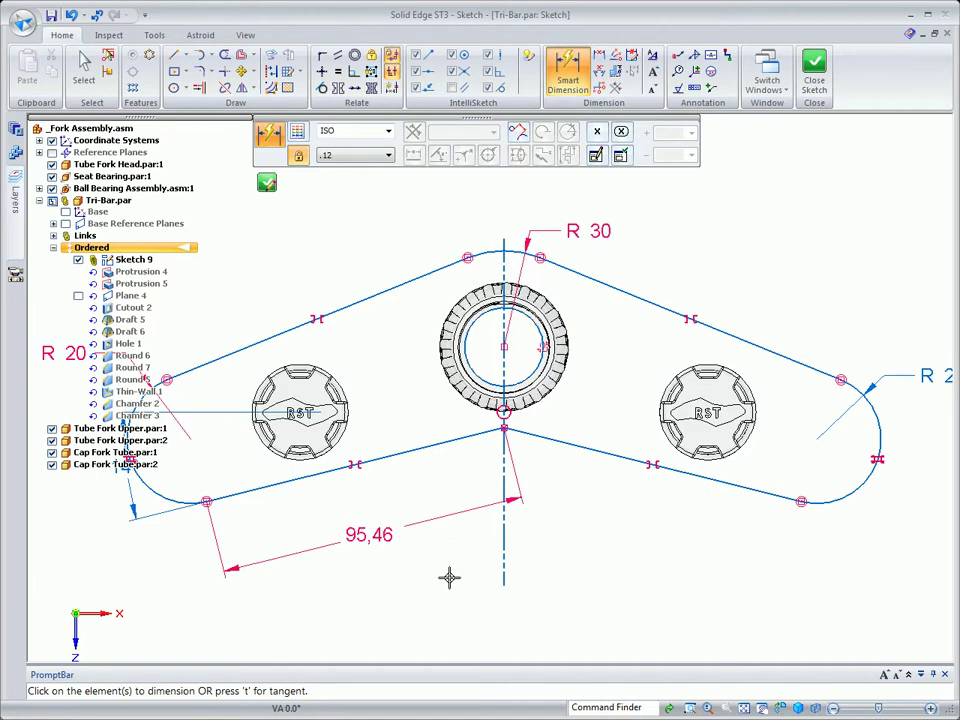
left_click(266, 184)
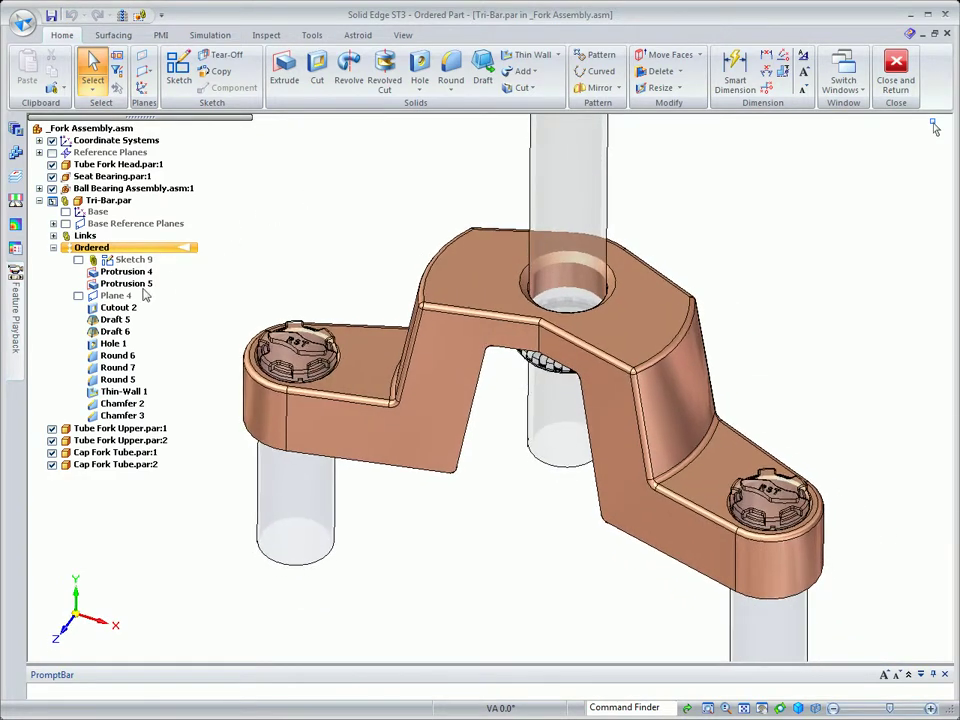
Edit the profile of Protrusion 5: dimension the upper-right line, set its length to 37.15 + 15 mm, and close the sketch
left_click(140, 284)
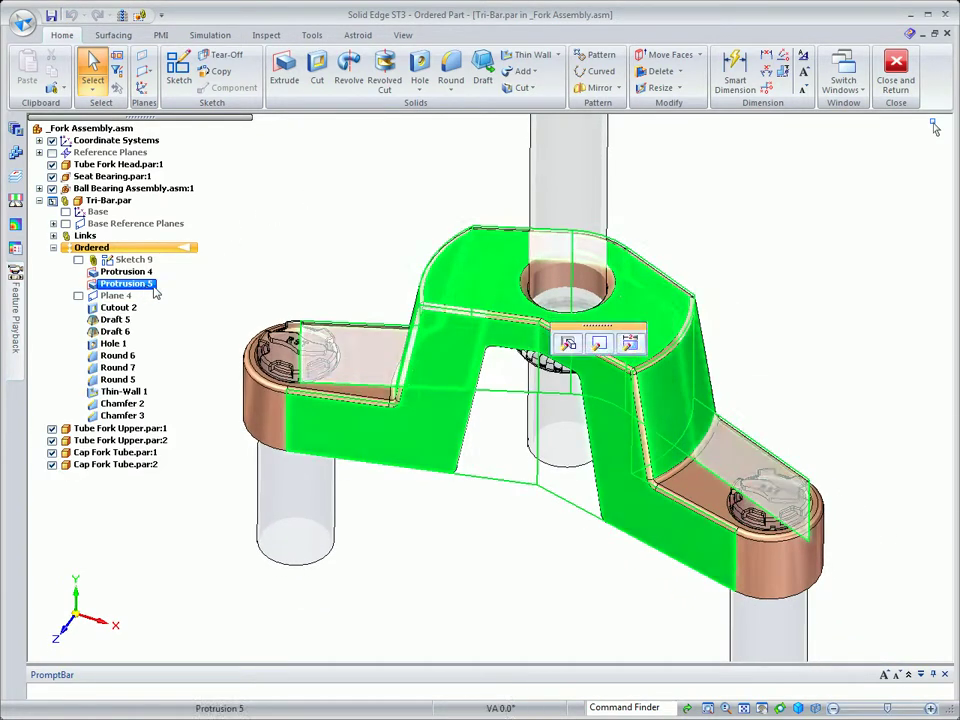
left_click(597, 344)
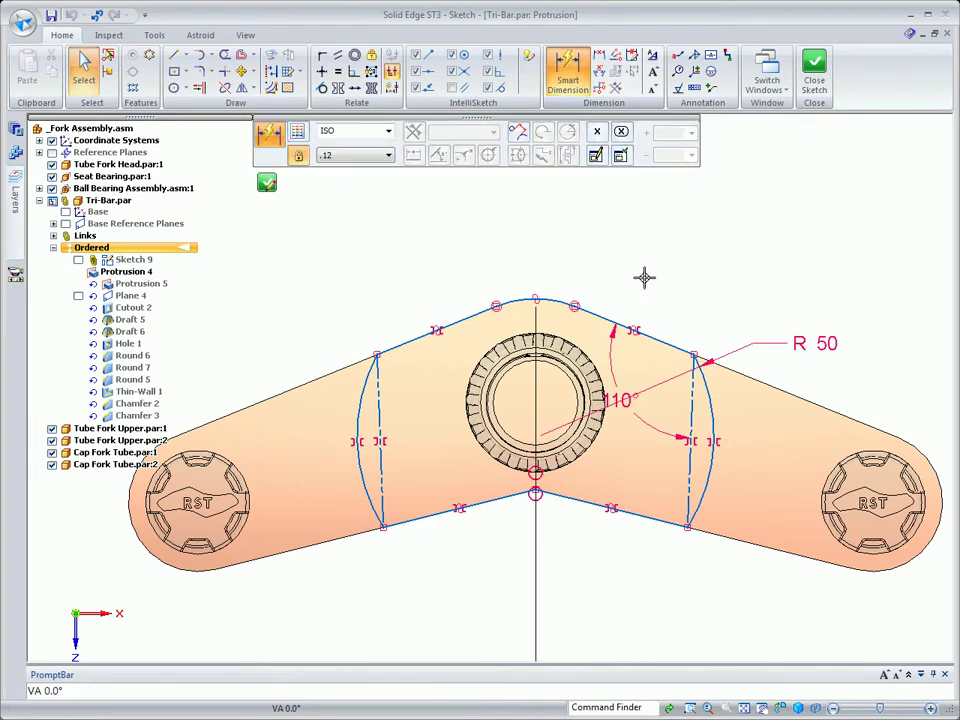
left_click(639, 332)
left_click(652, 323)
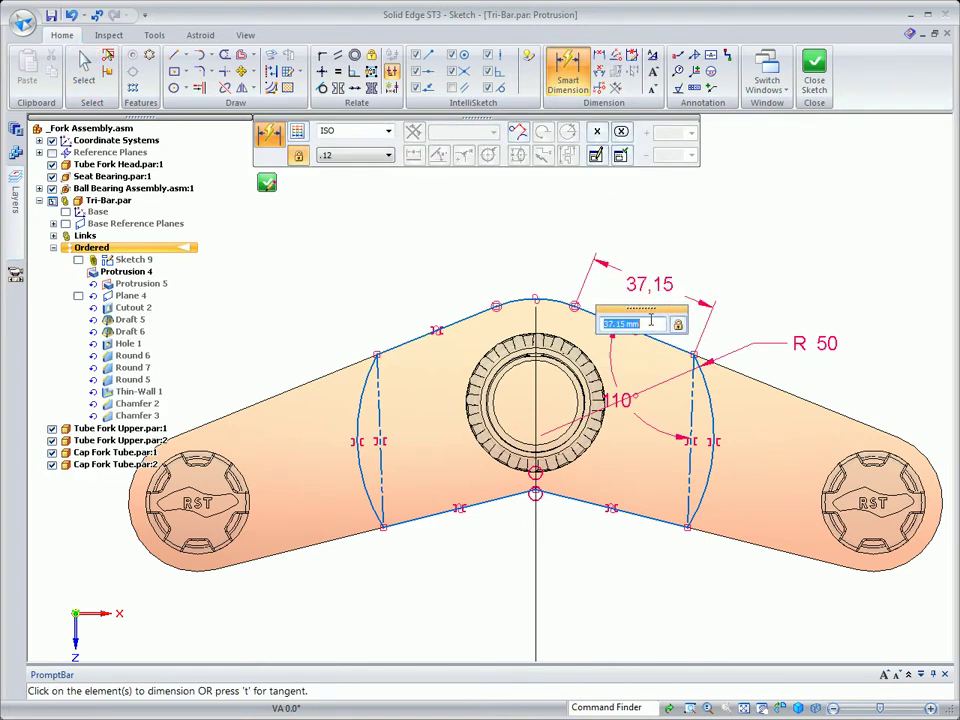
left_click_drag(626, 325, 658, 332)
type("+")
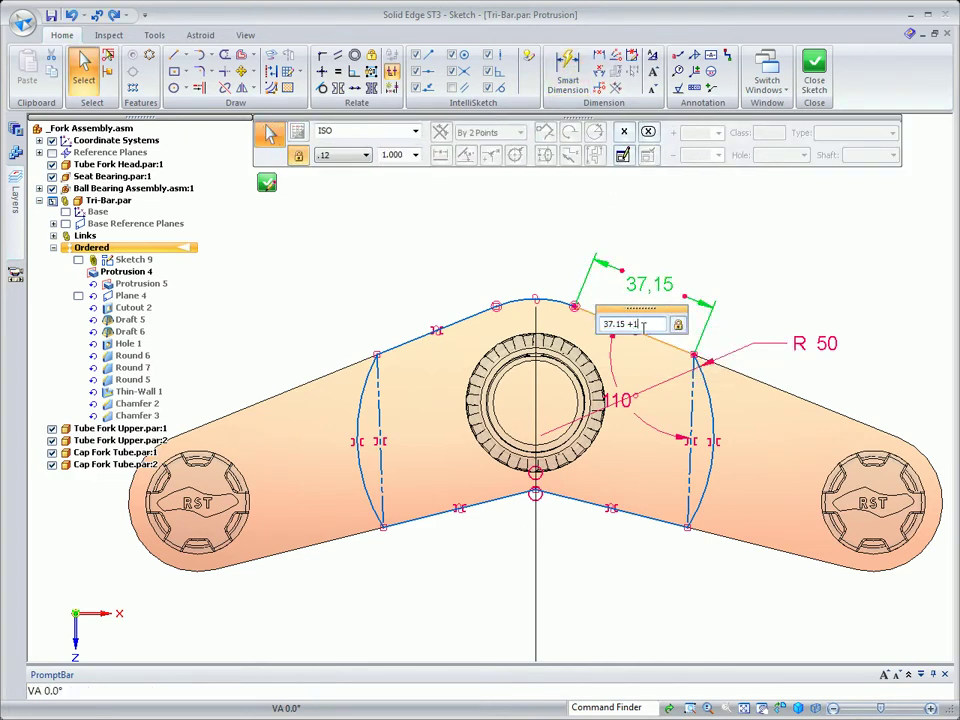
type("15")
key("Return")
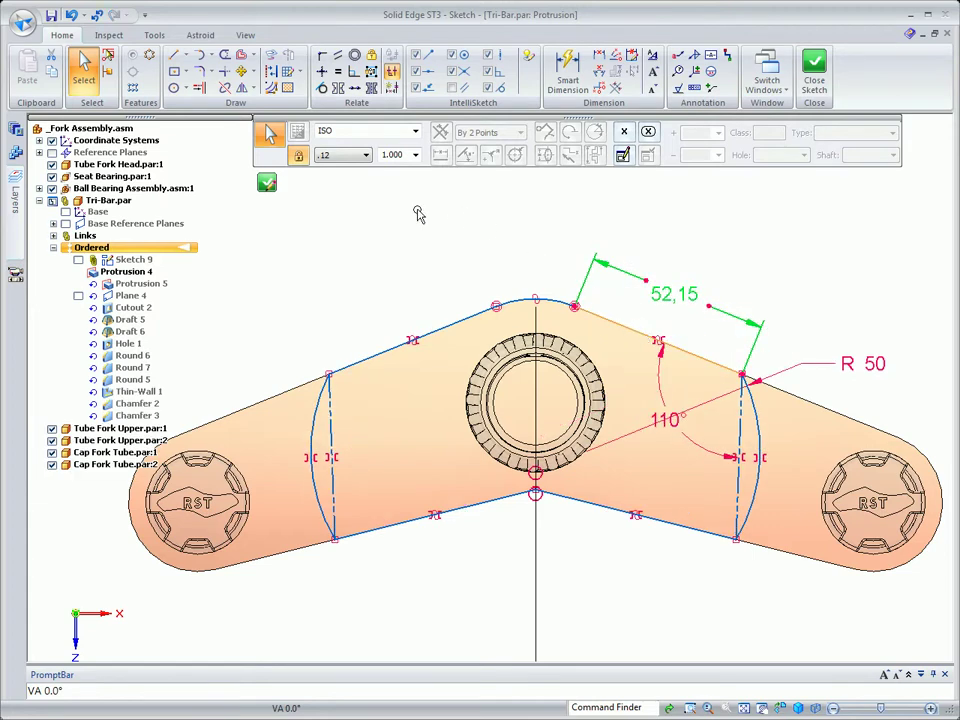
left_click(266, 182)
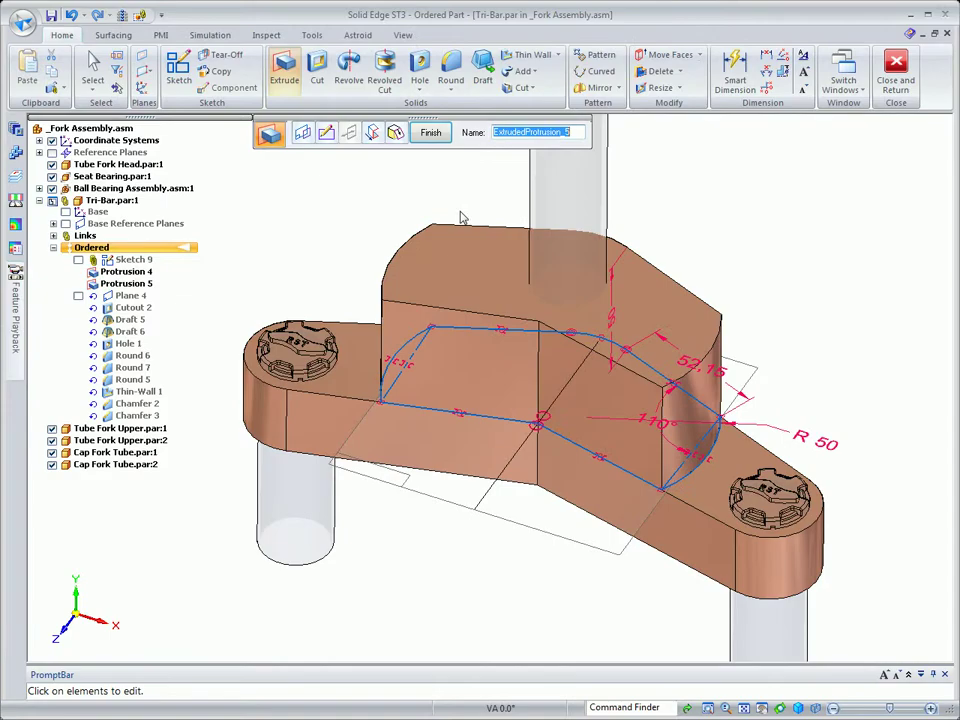
Measure the minimum distance between the Tri-Bar's raised top face and the underside face of the central cutout
left_click(482, 70)
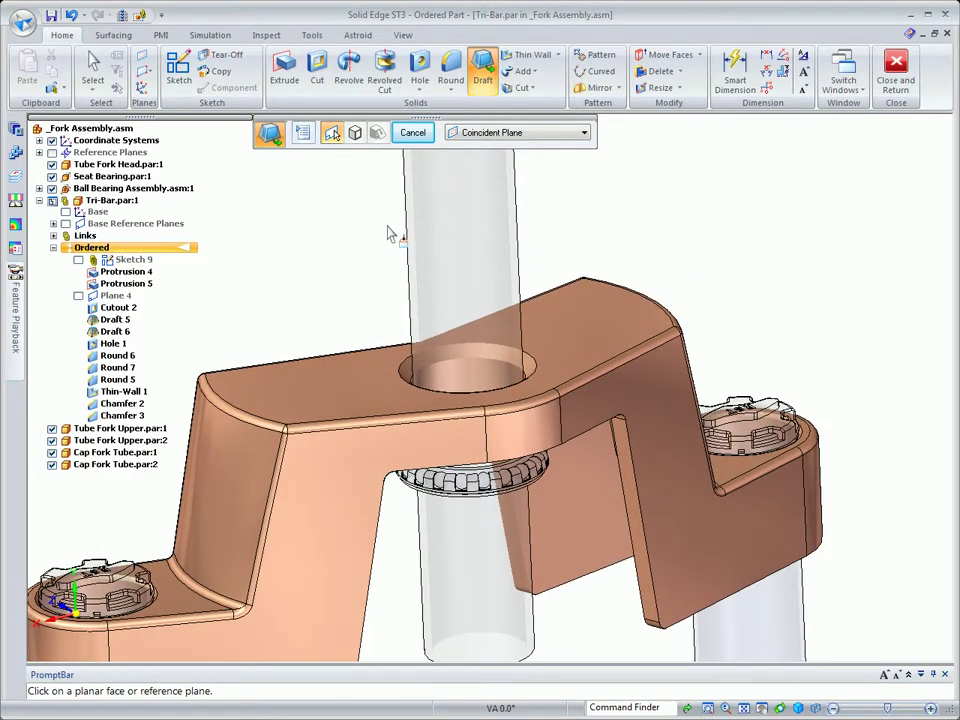
left_click(266, 35)
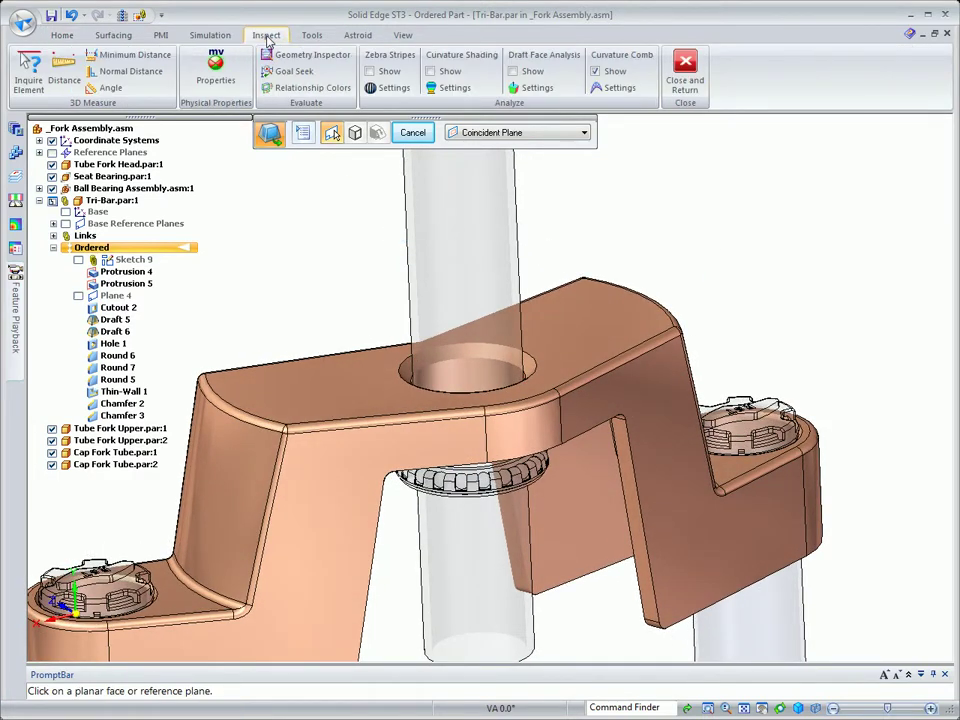
left_click(130, 55)
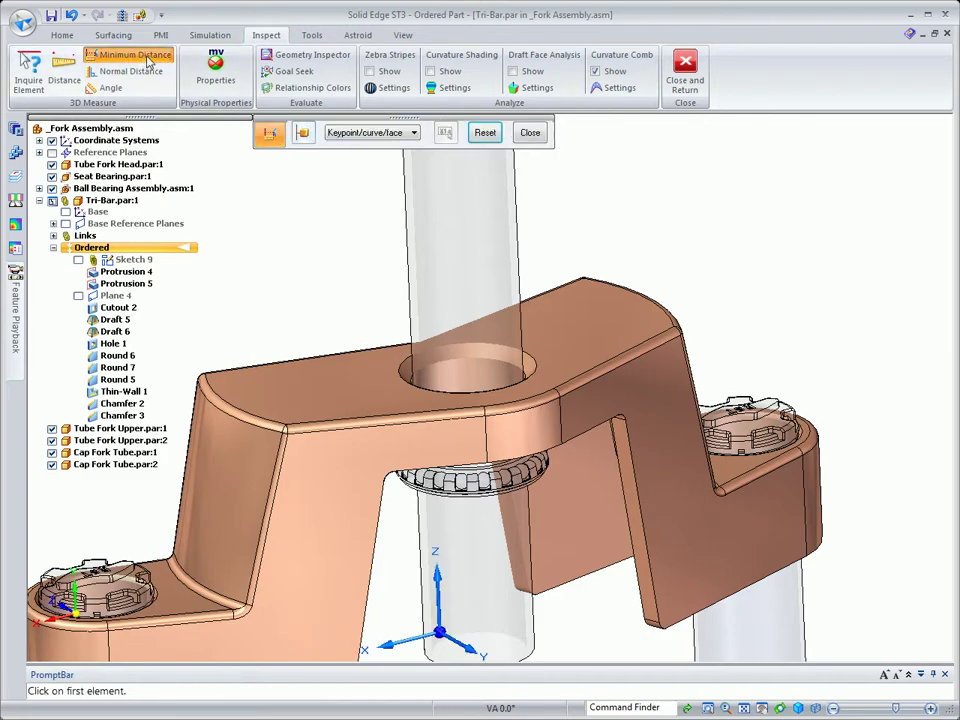
left_click(572, 326)
middle_click_drag(748, 300, 574, 332)
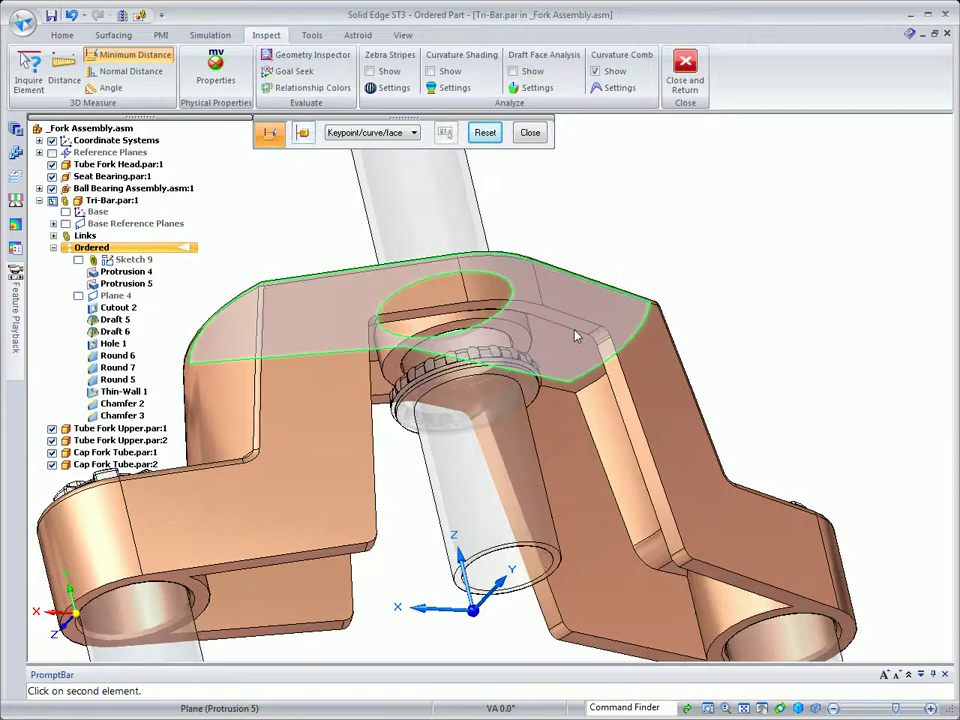
left_click(572, 328)
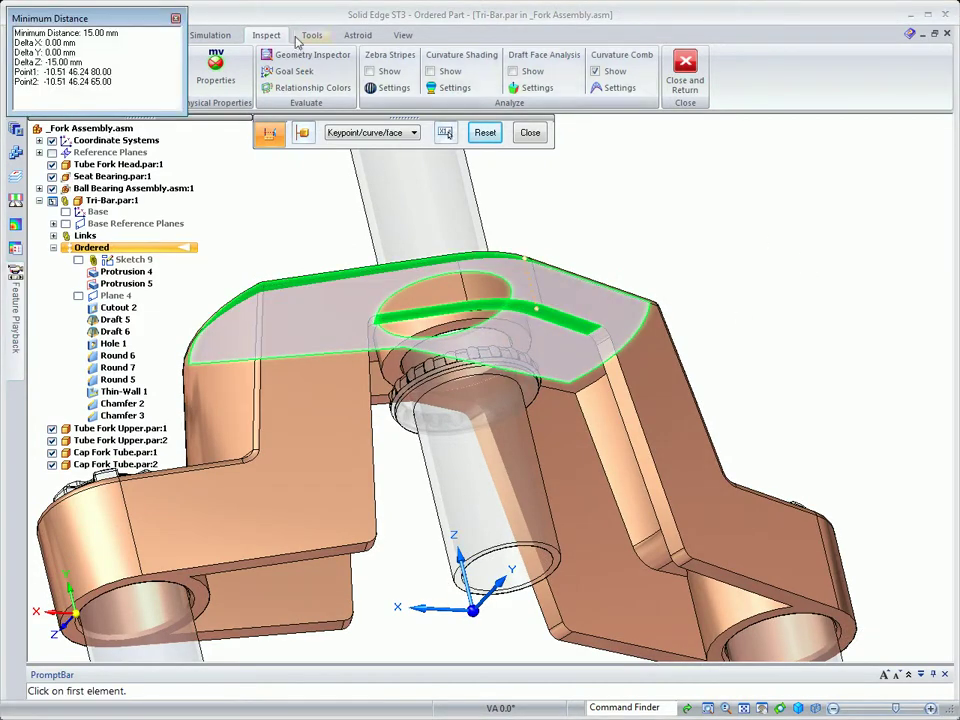
left_click_drag(130, 18, 717, 152)
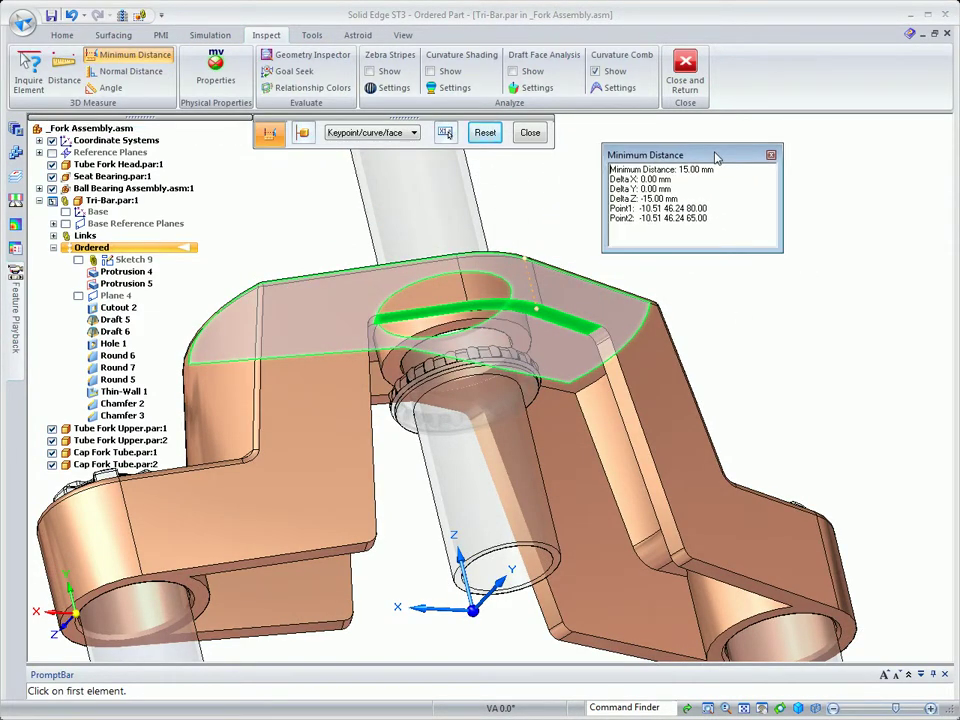
key("ctrl+i")
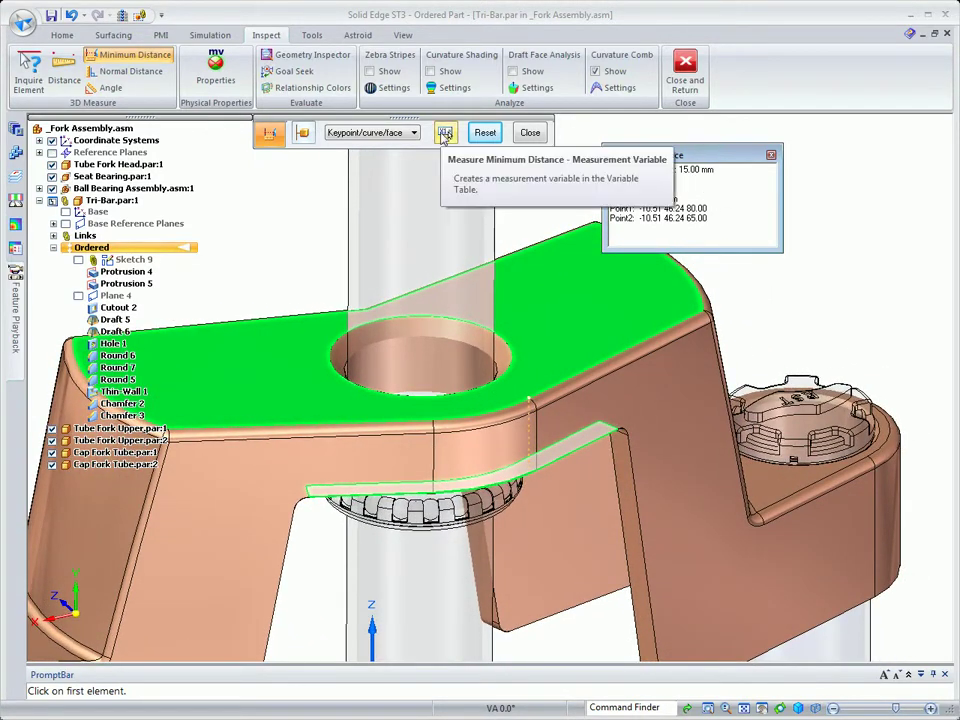
Save the minimum distance measurement as a variable named top_thickness and end the measurement
left_click(445, 132)
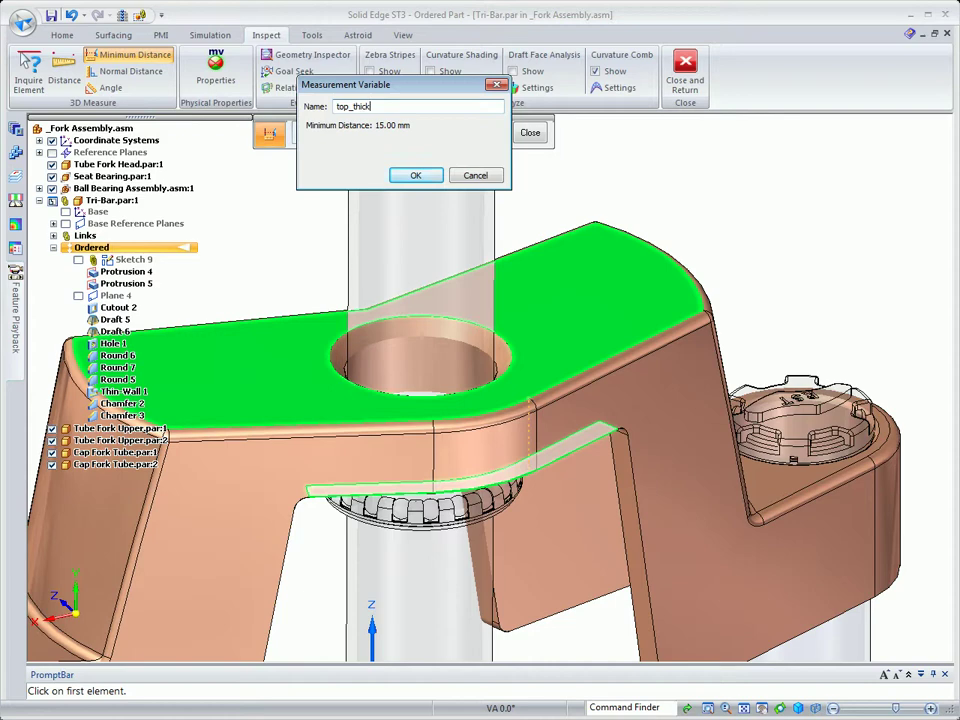
key("Return")
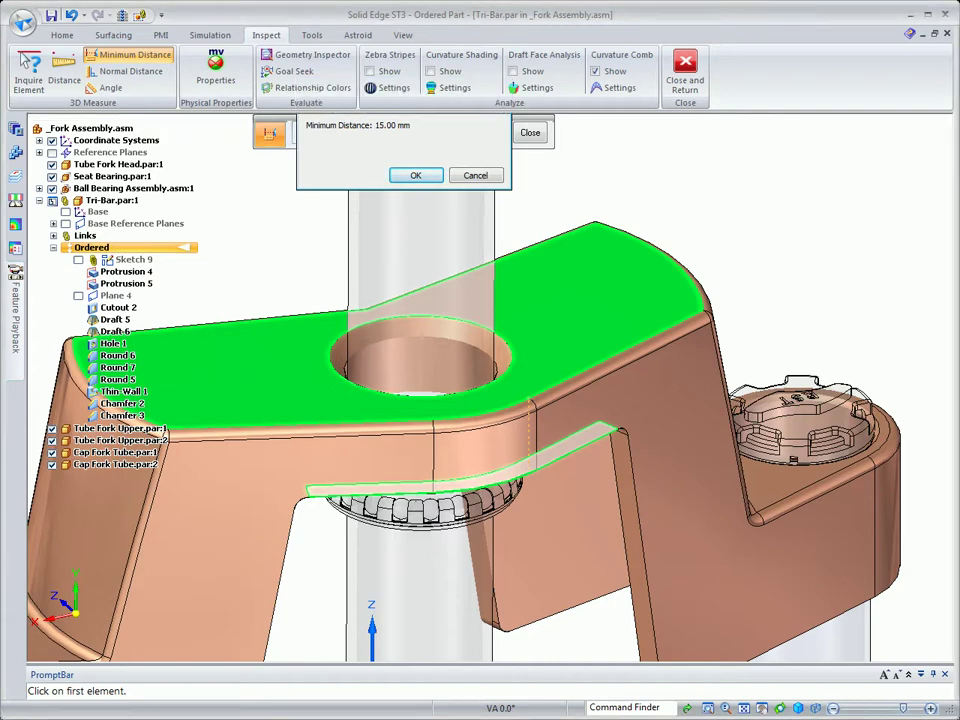
left_click(529, 133)
key("Escape")
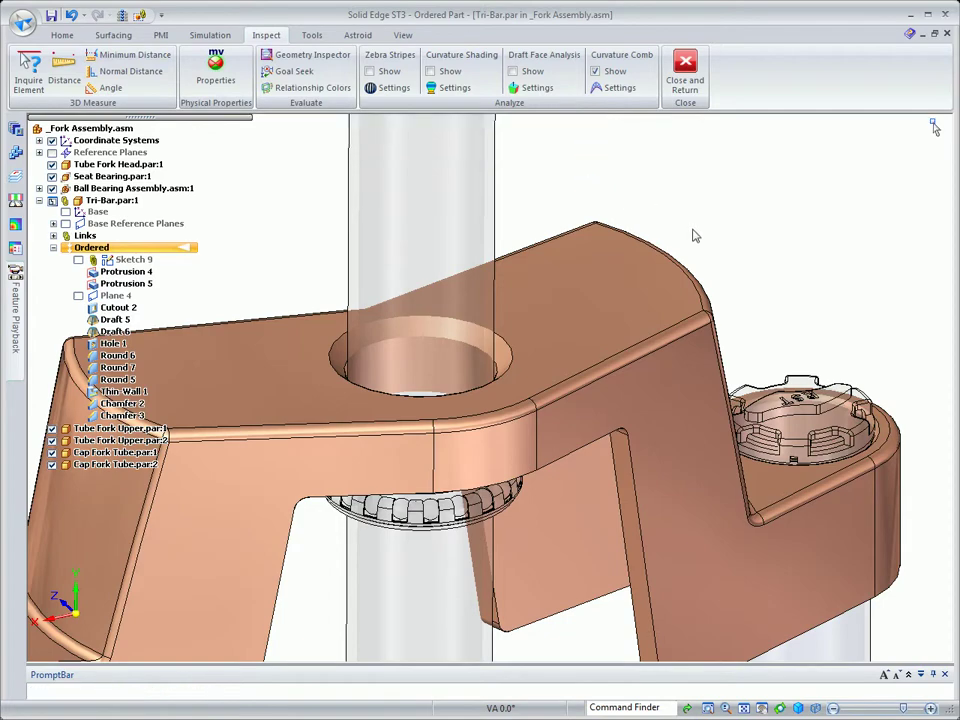
Set the depth dimension of Cutout 2 to 39 mm
scroll(694, 235, "down", 3)
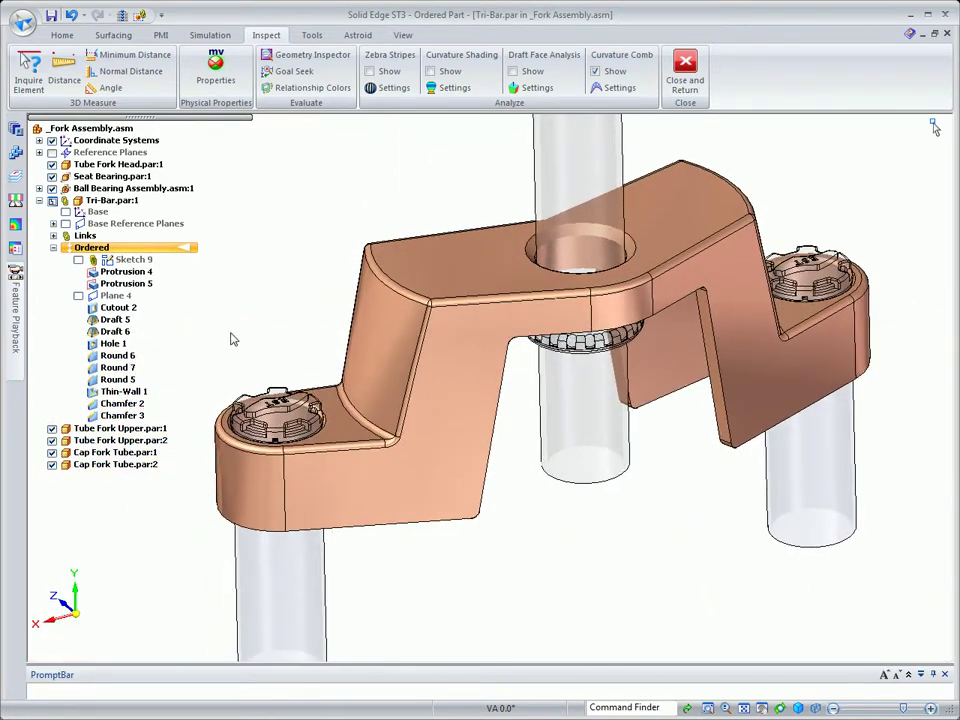
left_click(118, 309)
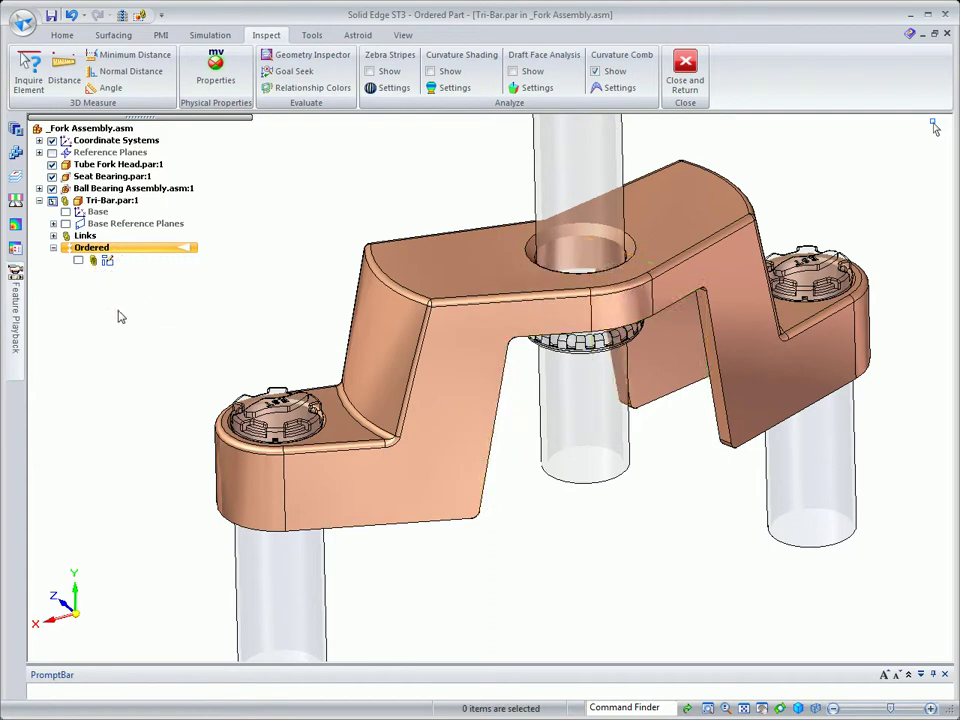
left_click(500, 315)
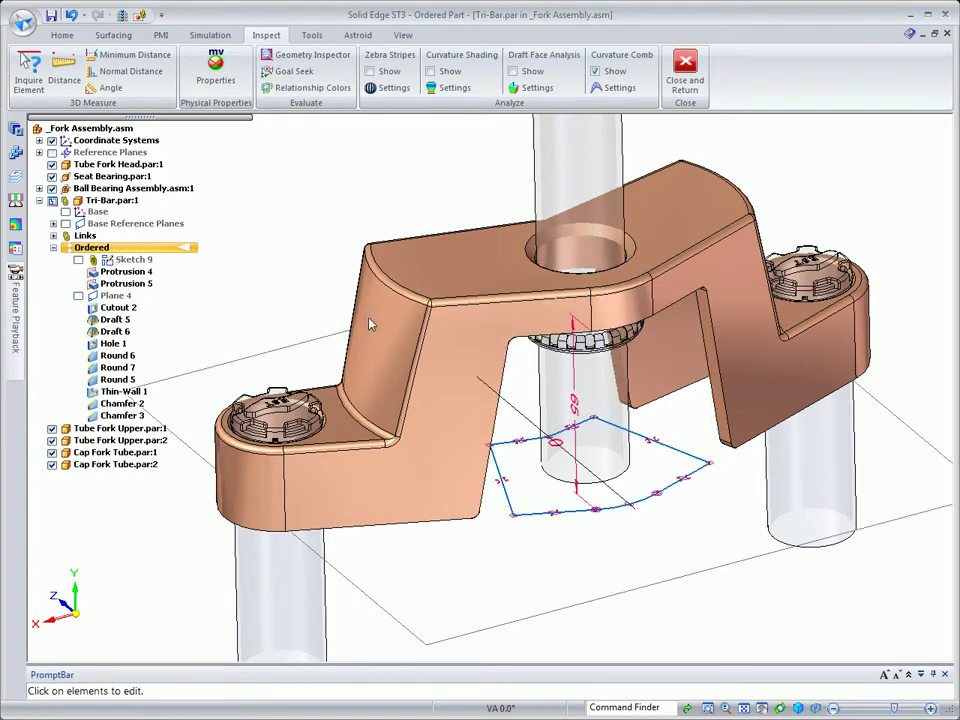
left_click(576, 406)
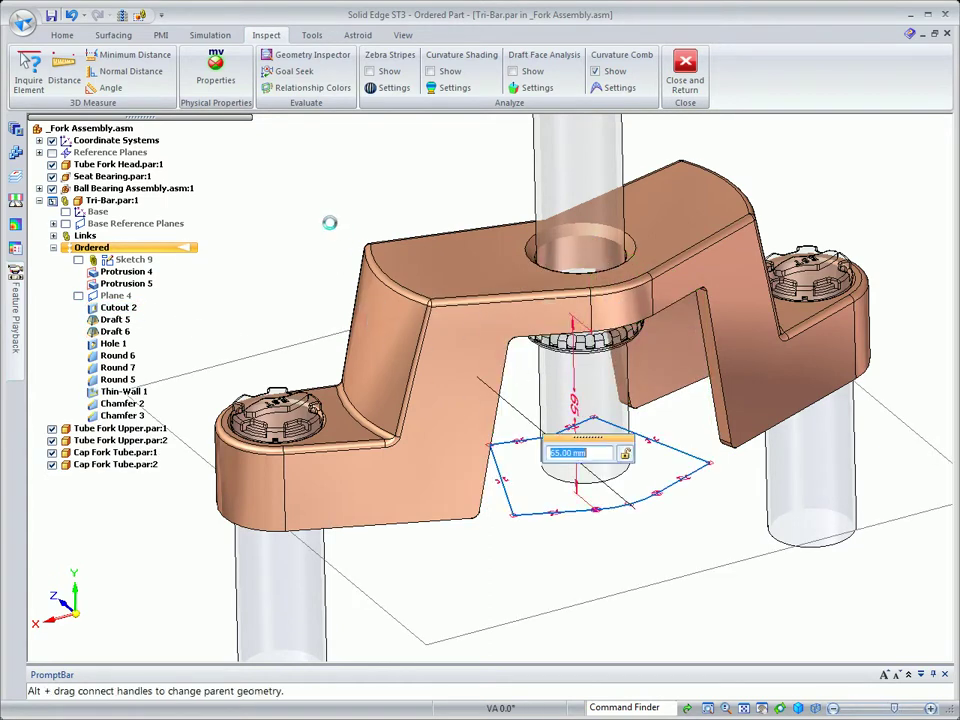
type("39")
key("Return")
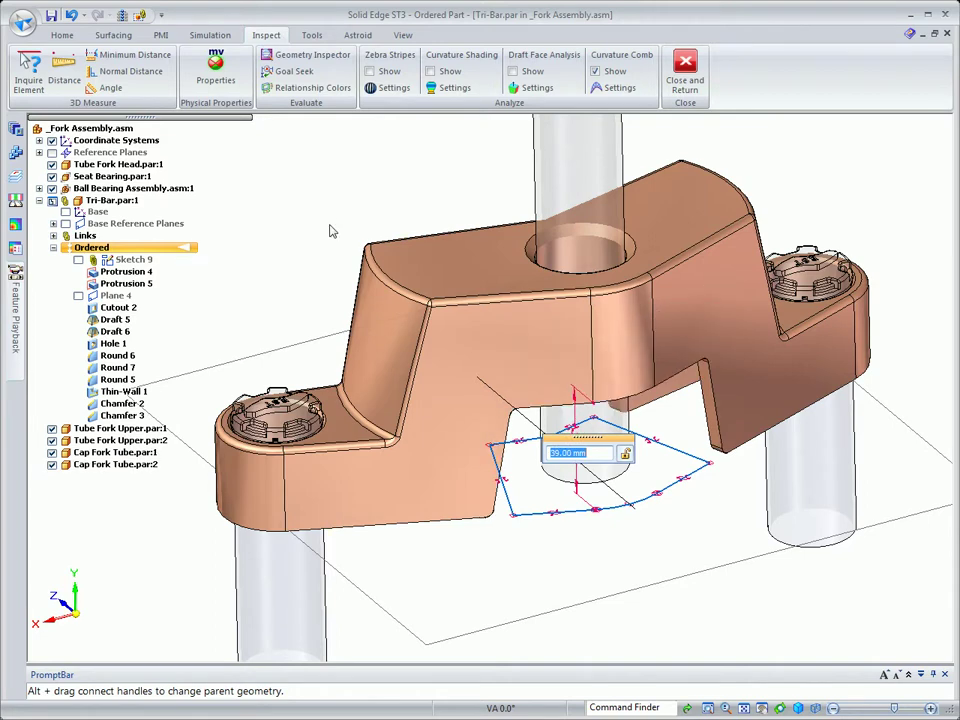
key("Escape")
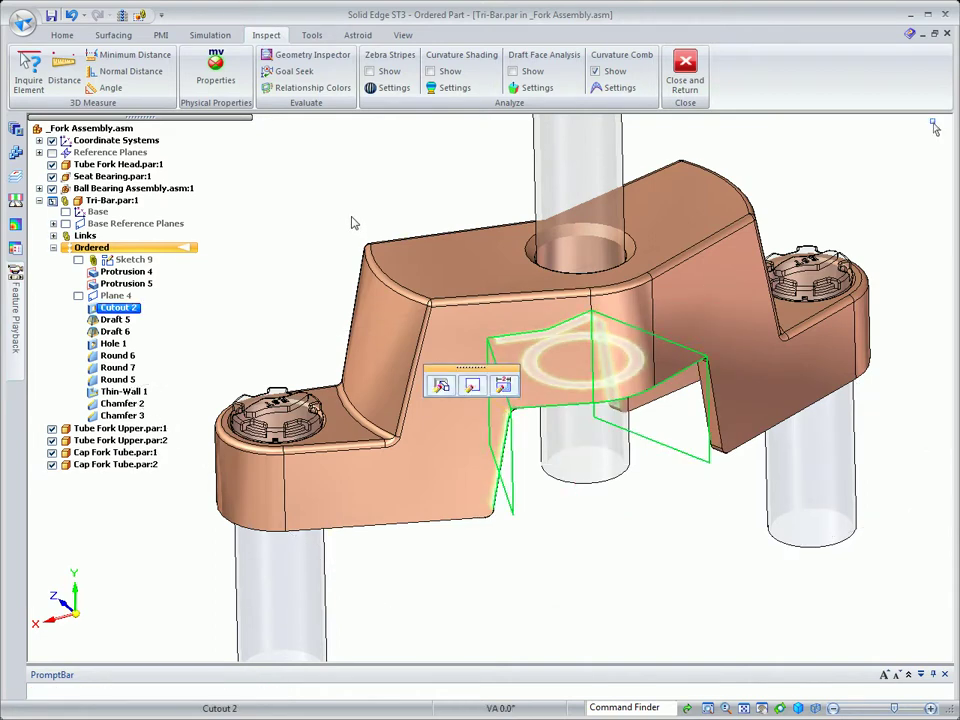
key("Escape")
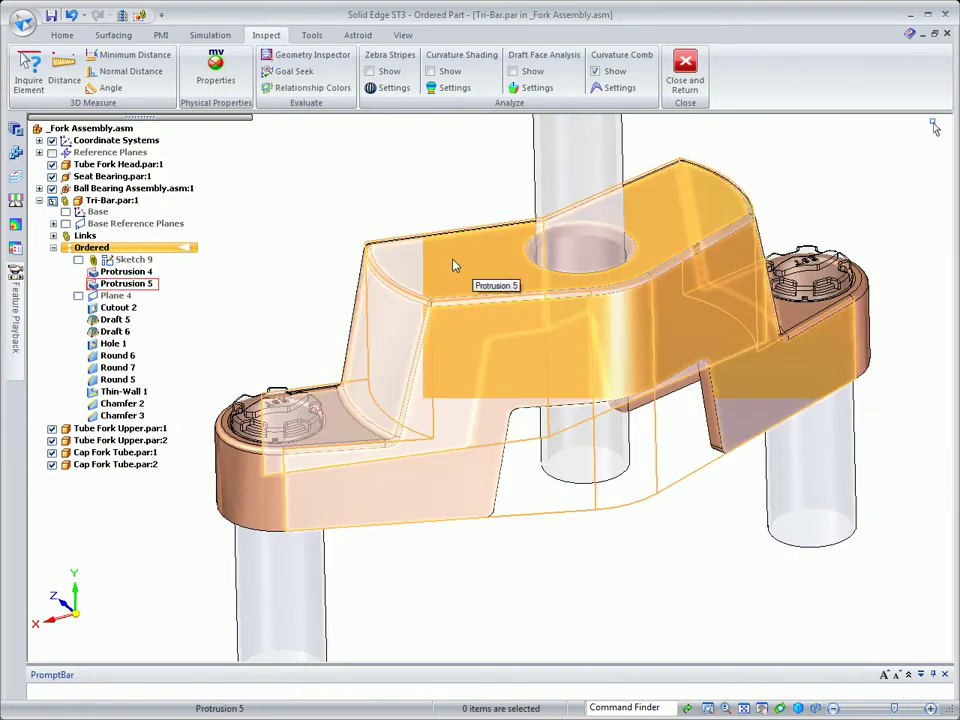
Redefine the extent of Protrusion 5 using a center point keypoint on the central bearing, and finish the feature
left_click(428, 264)
left_click(363, 392)
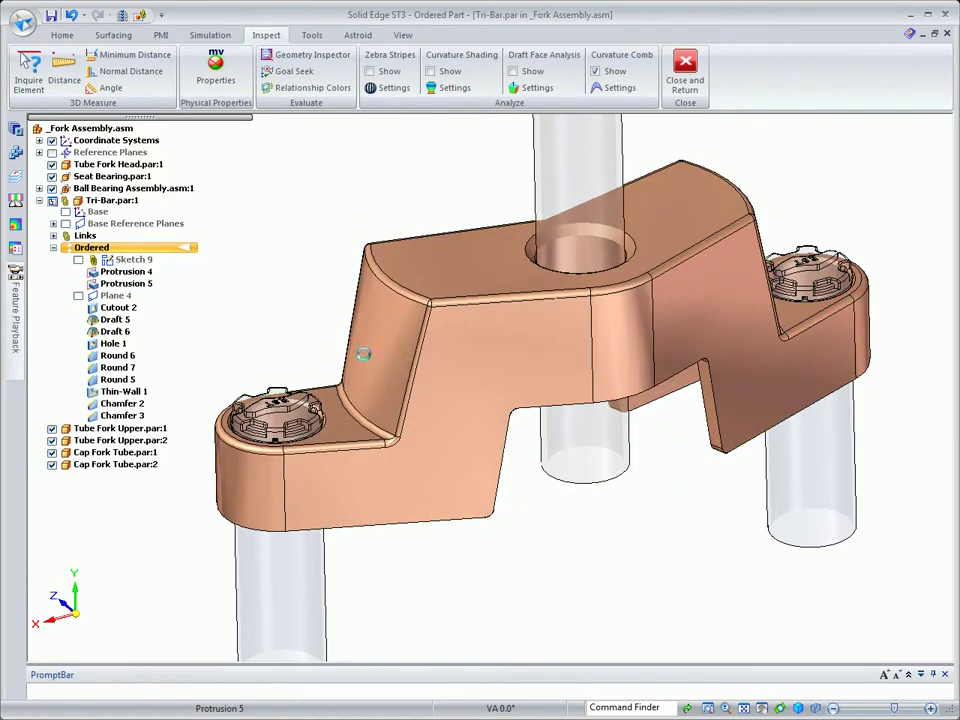
left_click(372, 133)
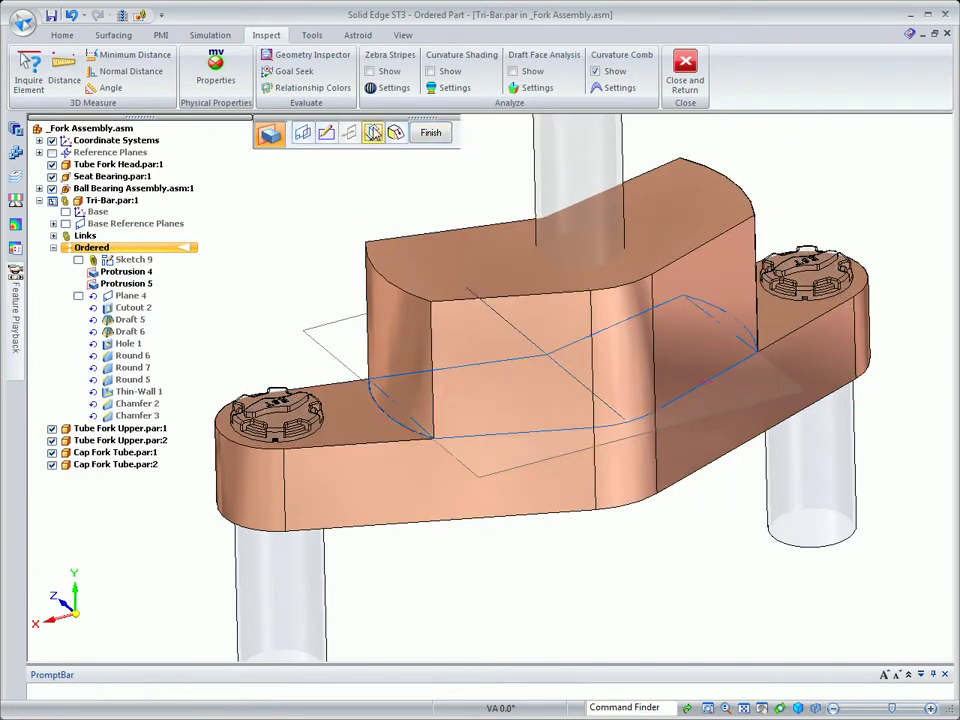
left_click(632, 133)
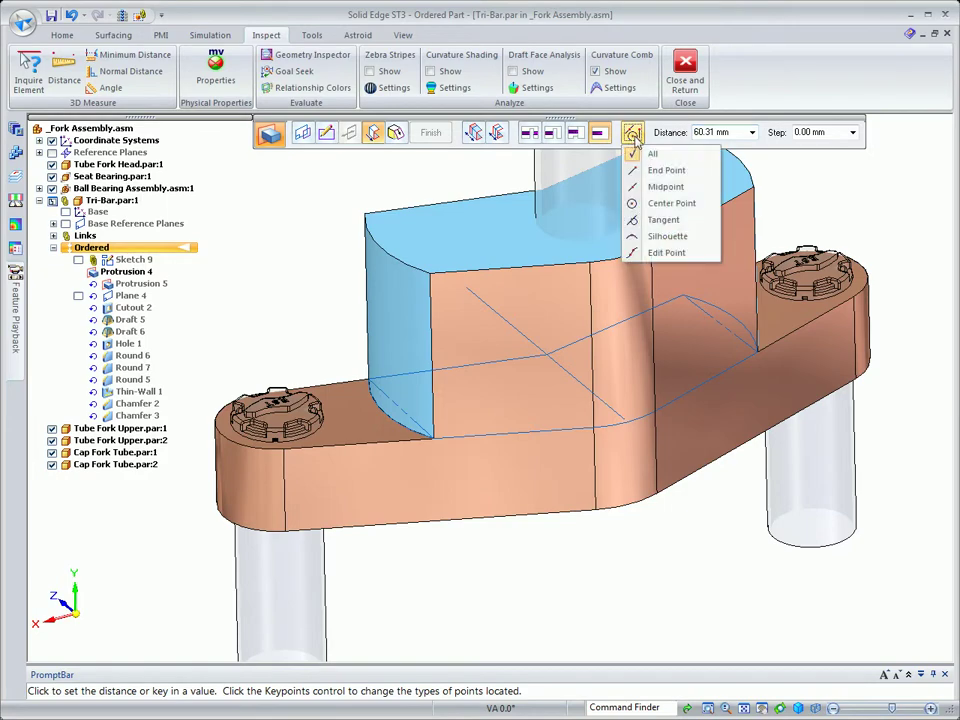
left_click(662, 204)
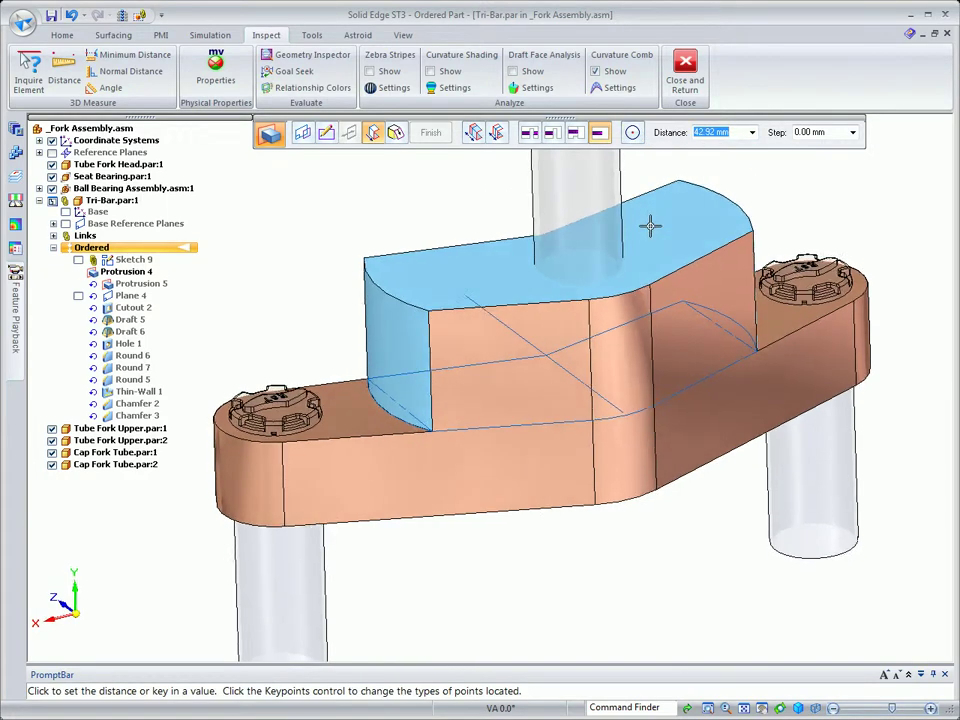
middle_click_drag(636, 290, 596, 336)
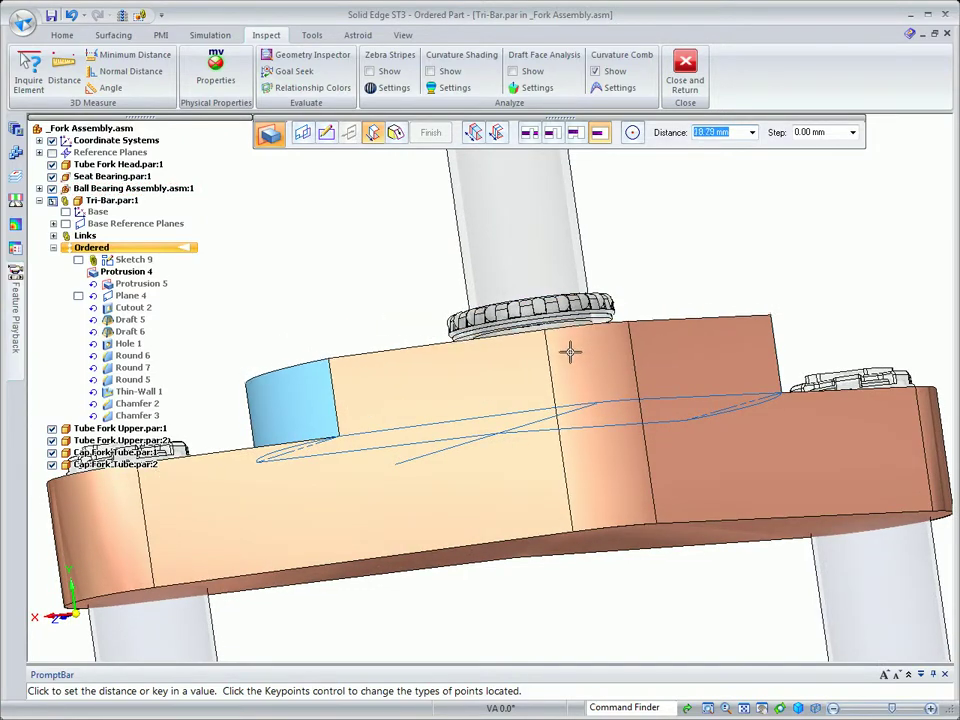
left_click(562, 327)
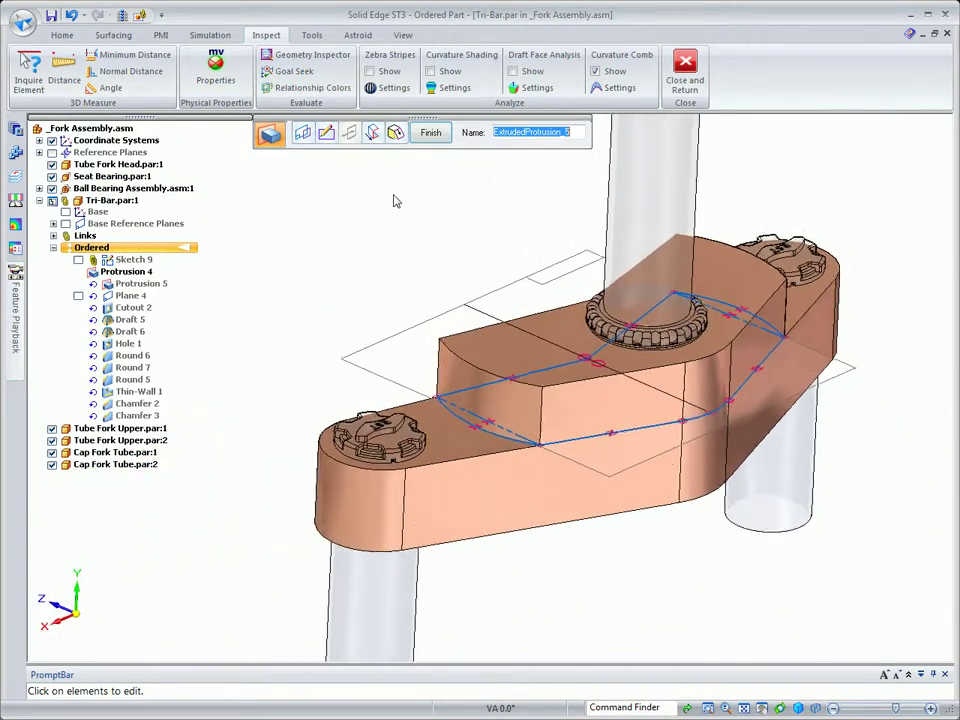
left_click(429, 134)
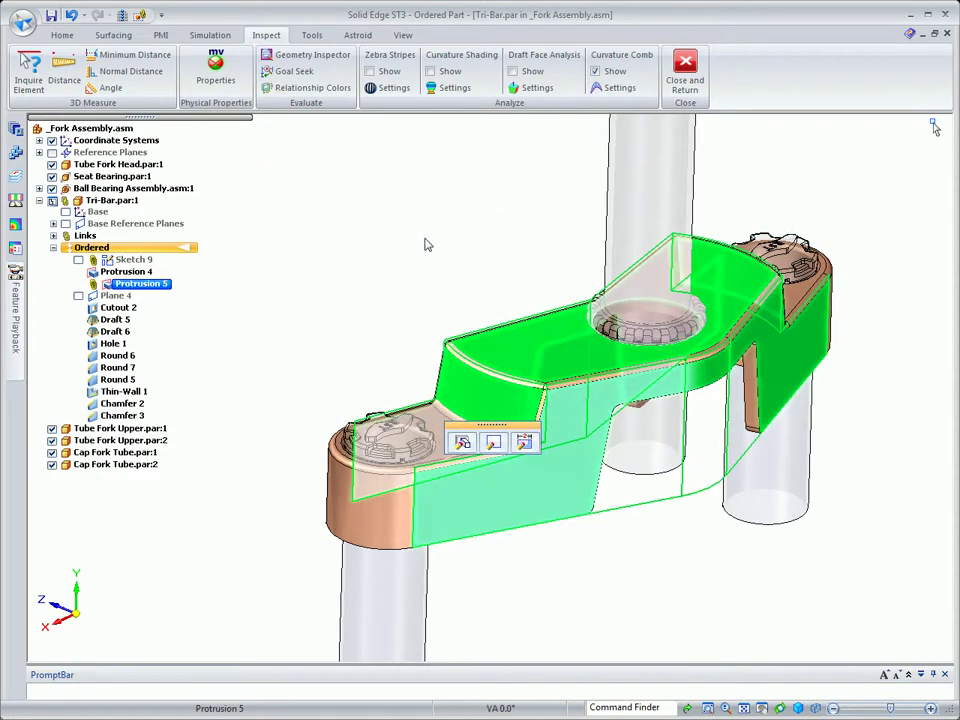
left_click(425, 244)
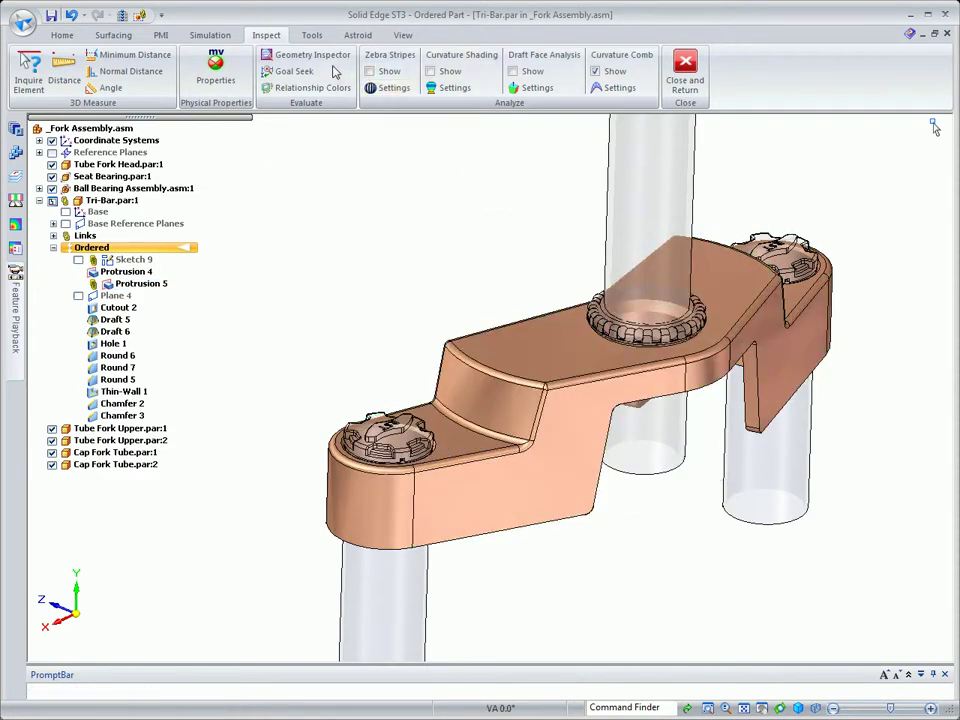
Show the variable table and set Cutout 2's depth dimension to 39.00 - (15-12.45) to adjust the top thickness
left_click(313, 37)
left_click(124, 55)
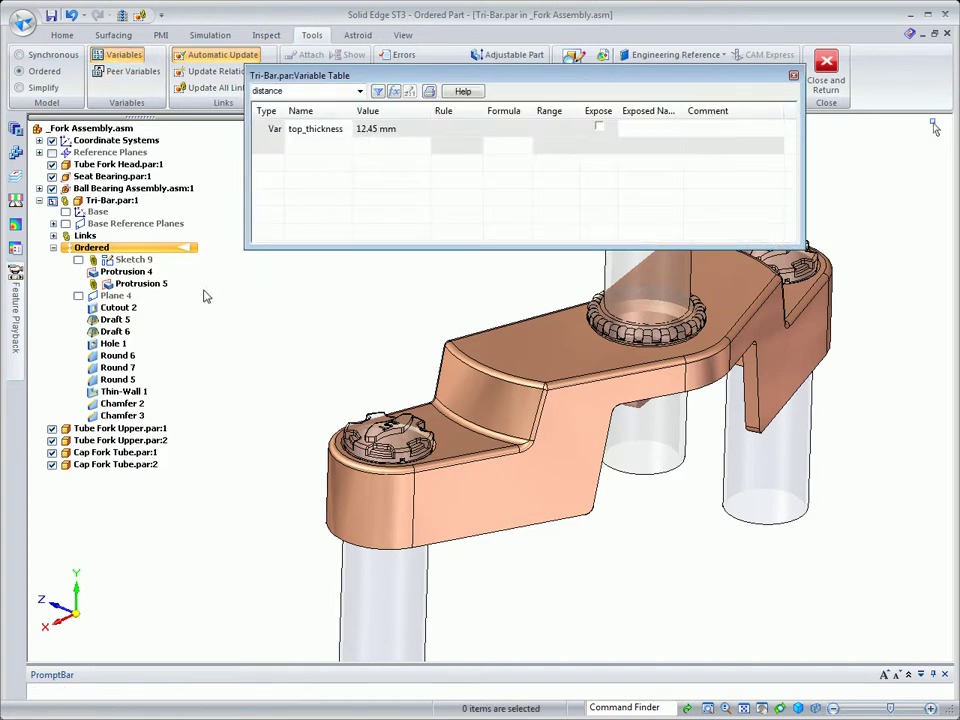
left_click(118, 308)
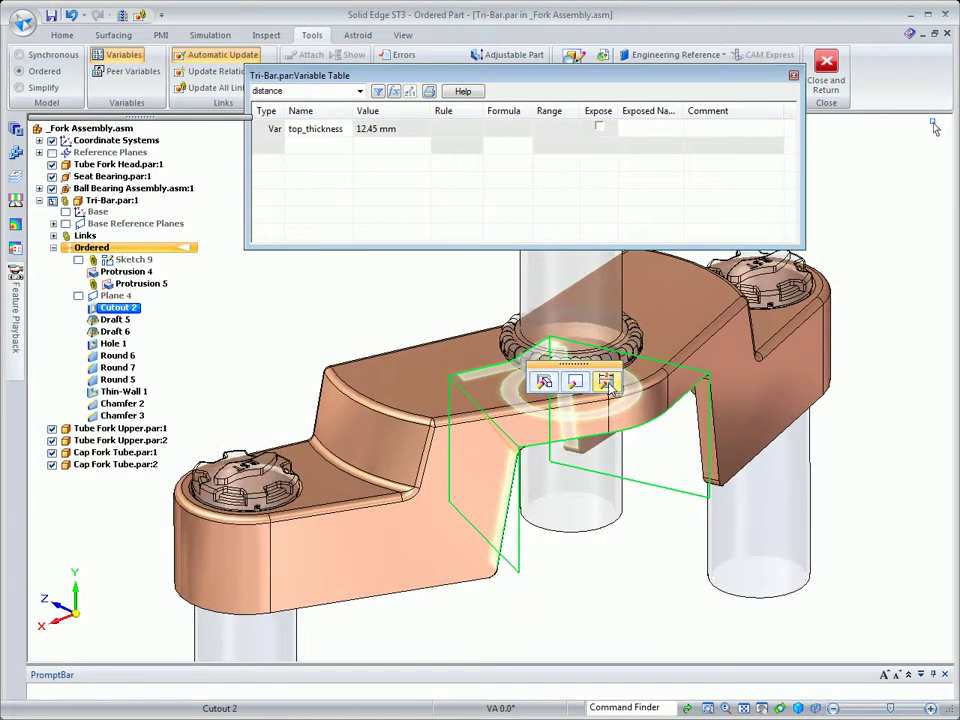
left_click(606, 381)
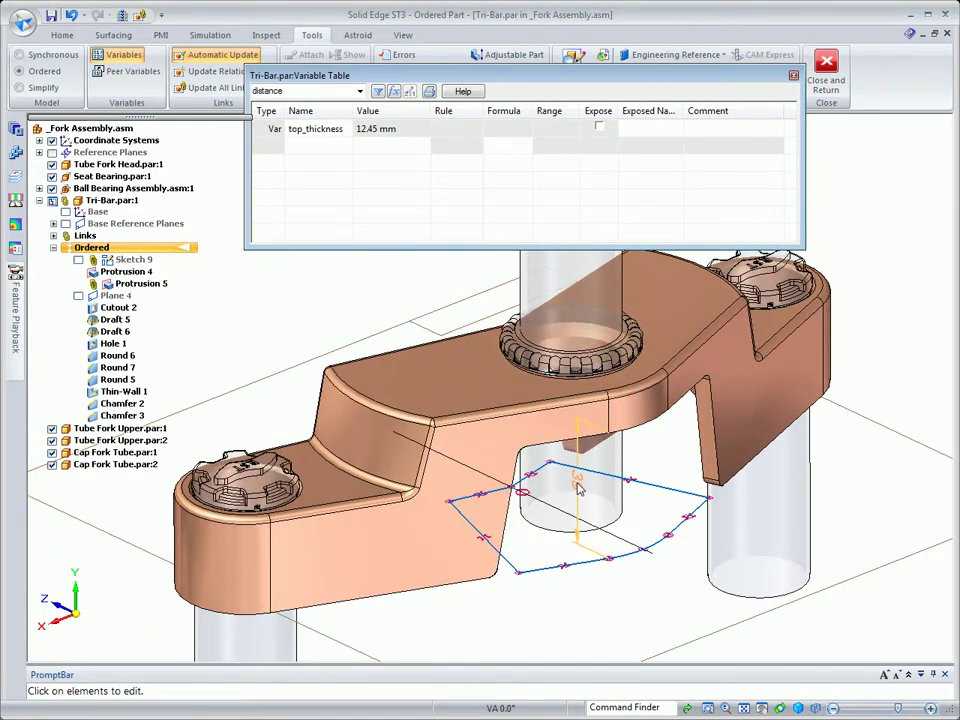
left_click(578, 487)
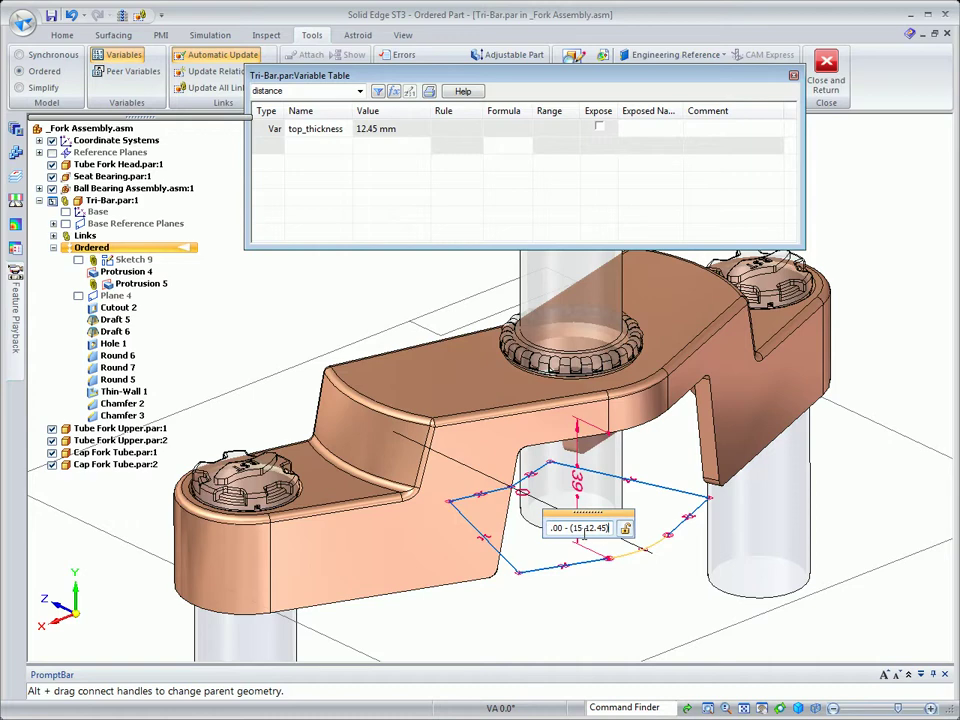
key("Return")
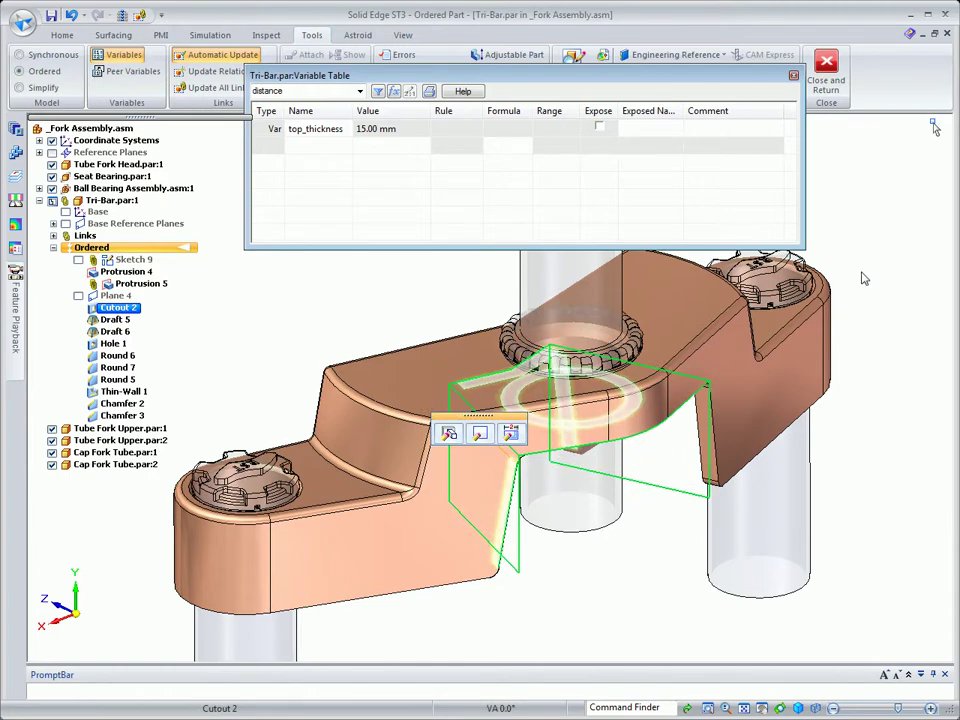
left_click(860, 279)
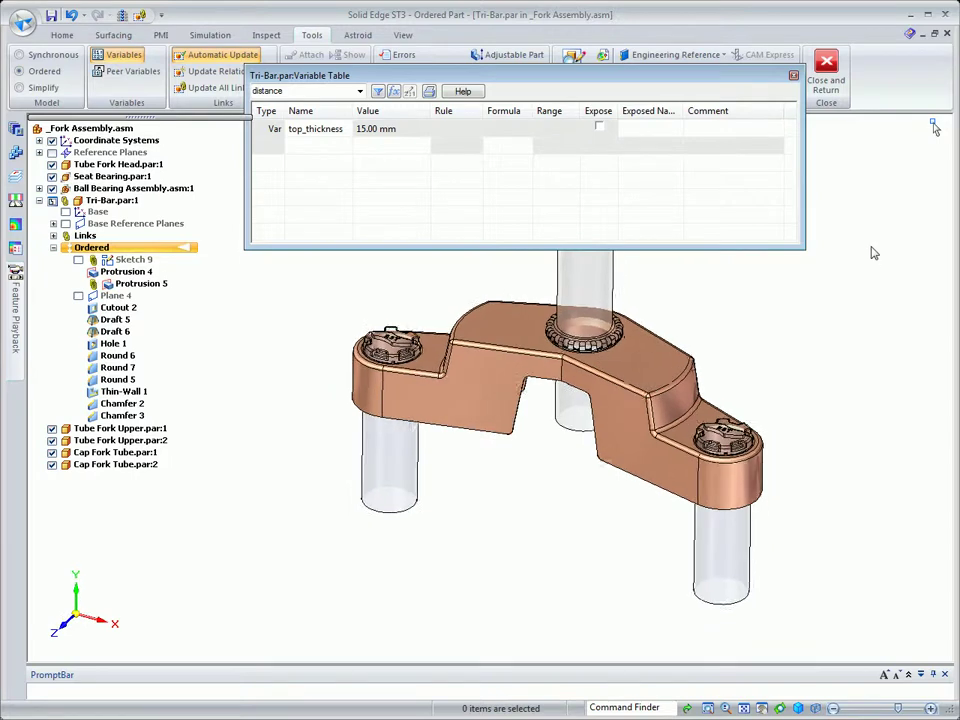
Close the variable table and the assembly without saving, and reopen _Fork Assembly.asm
left_click(794, 77)
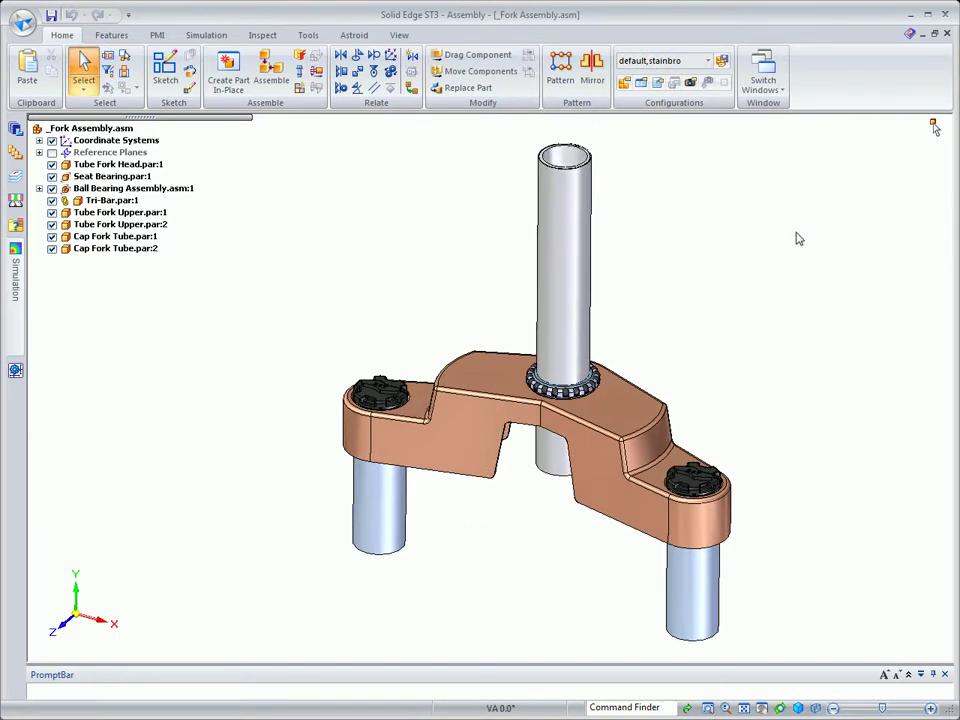
left_click(946, 33)
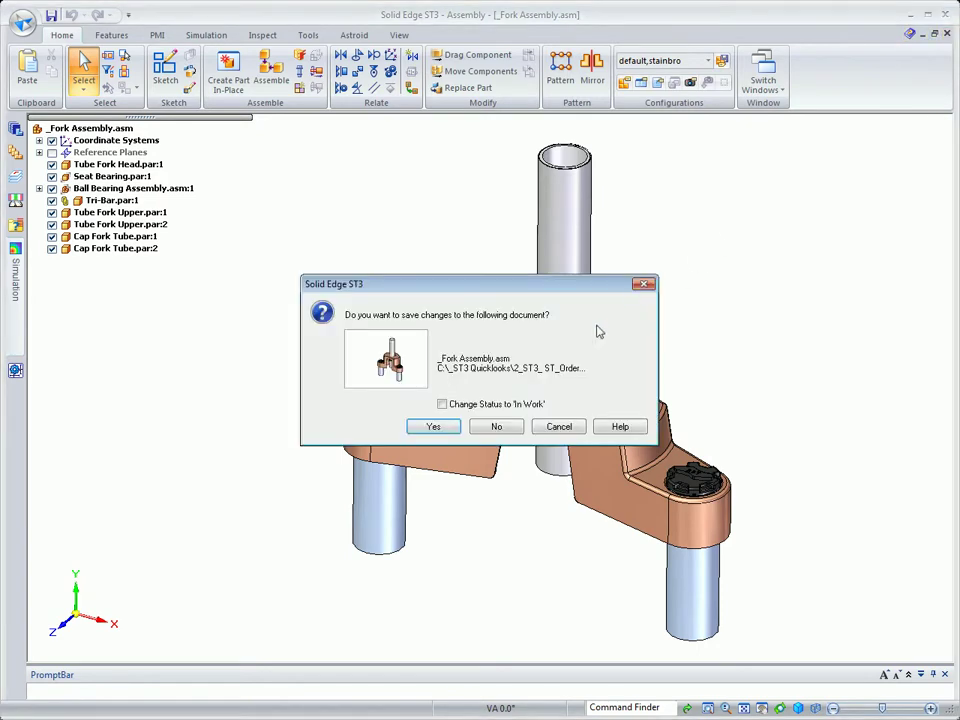
left_click(487, 431)
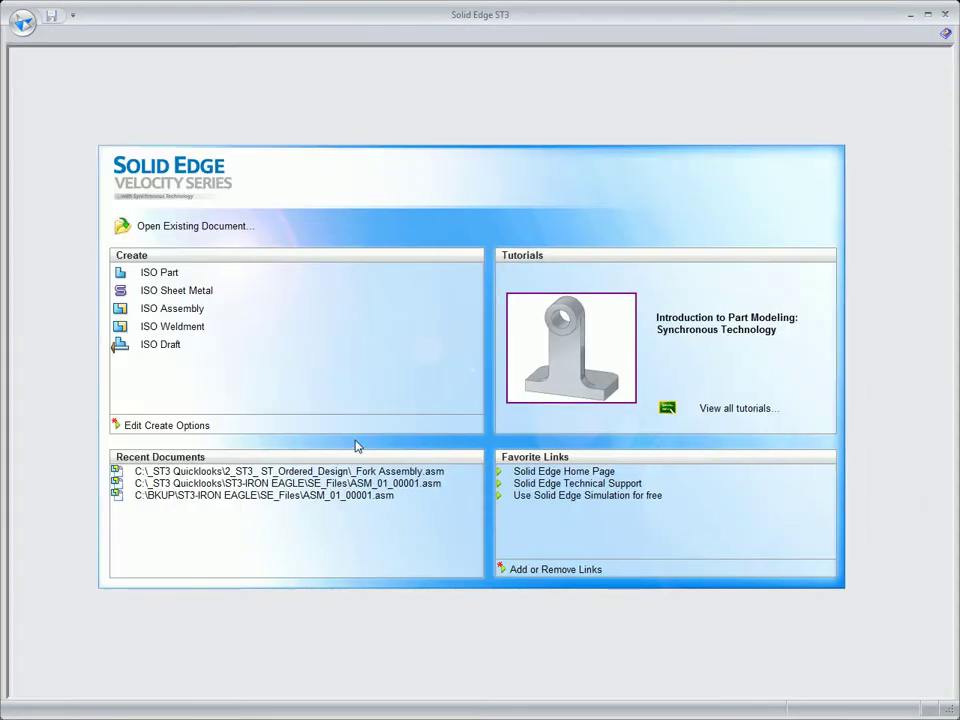
left_click(355, 472)
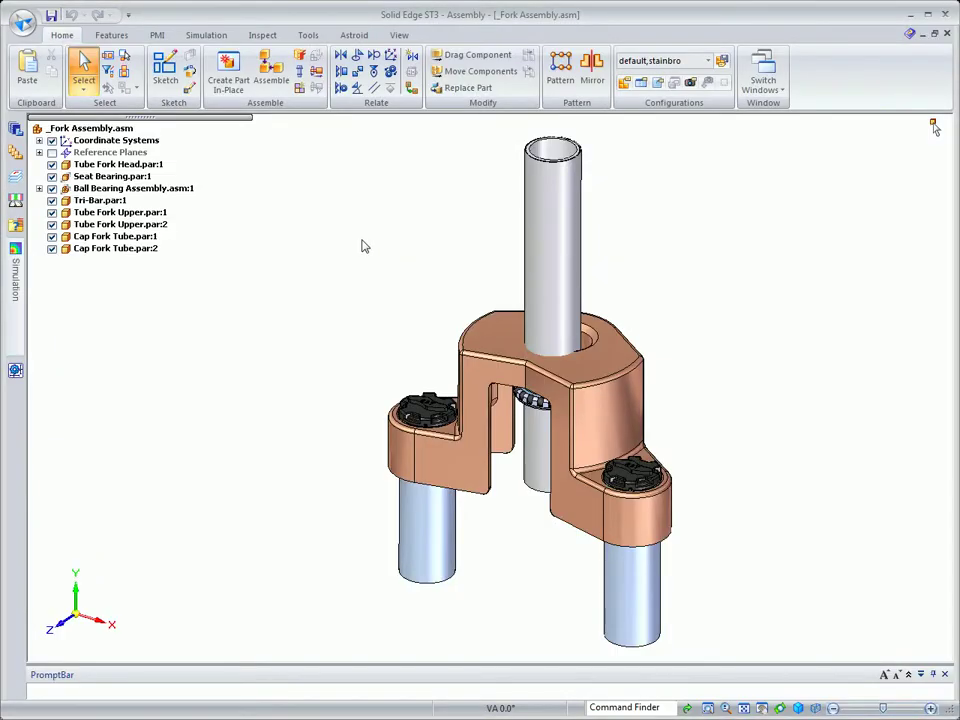
Open the Tri-Bar for in-place editing from the assembly and hide its base reference planes
scroll(362, 246, "up", 5)
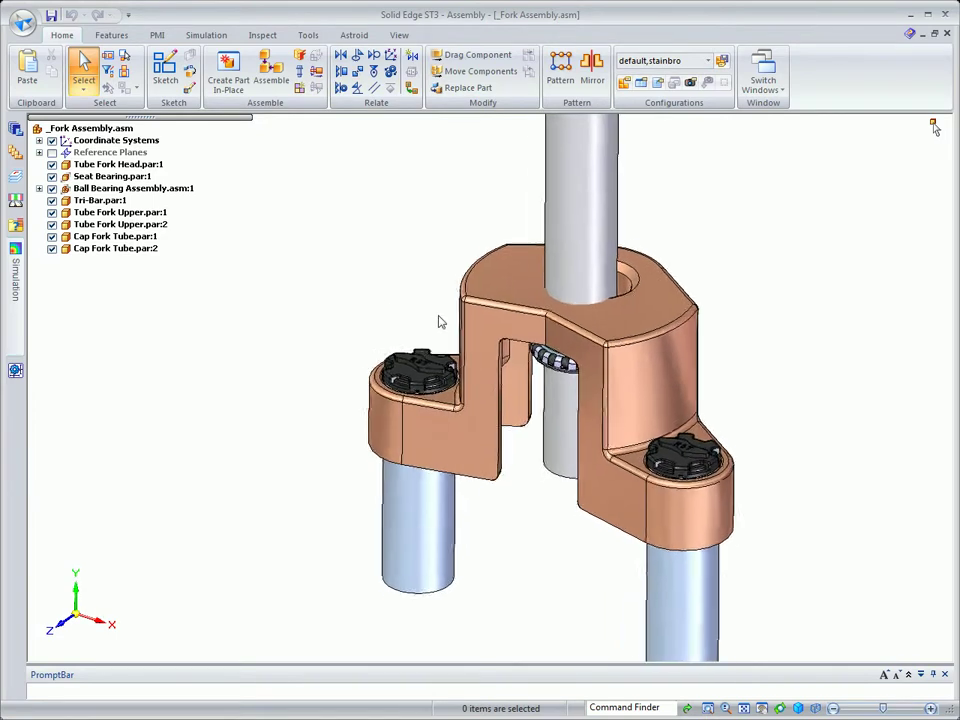
double_click(459, 320)
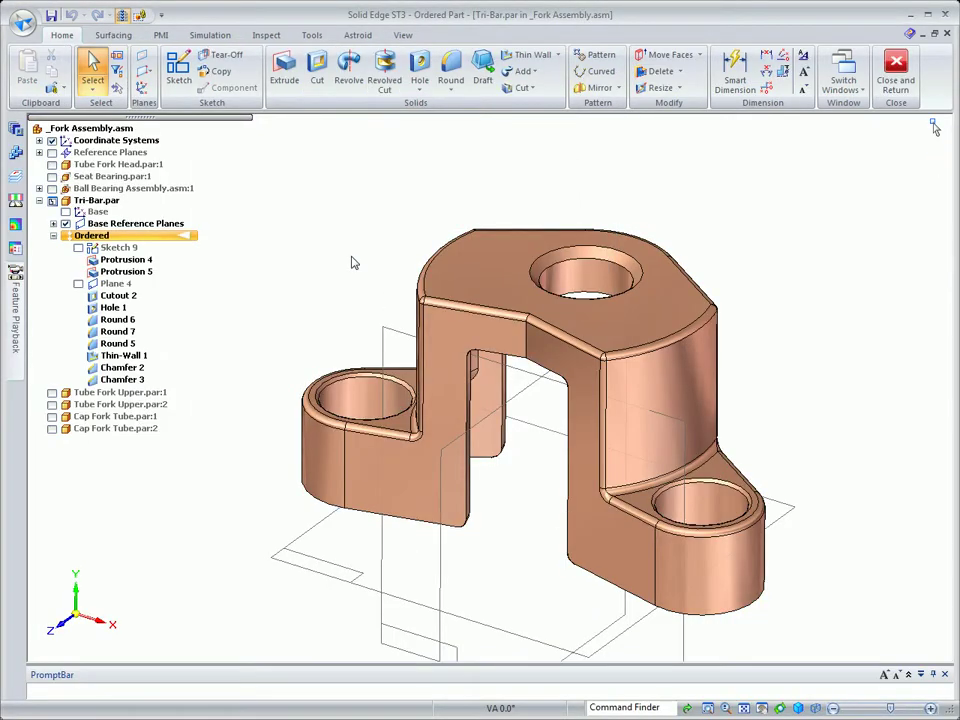
left_click(66, 224)
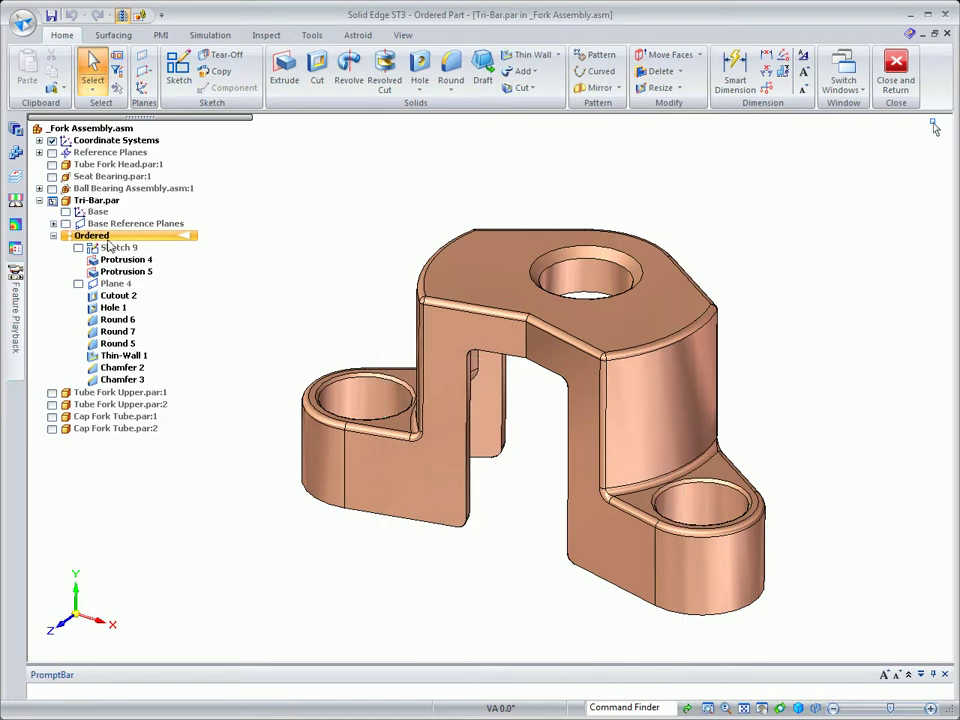
Move the Tri-Bar's ordered features from Sketch 9 through Round 6 to Synchronous
left_click(112, 247)
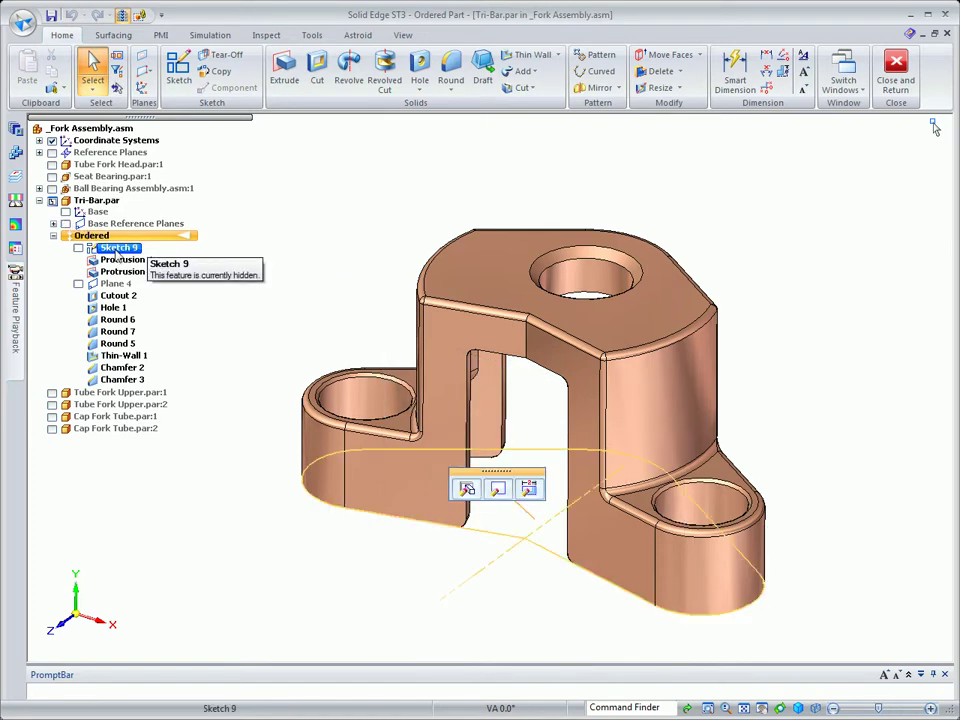
left_click(117, 319, "shift")
right_click(117, 320)
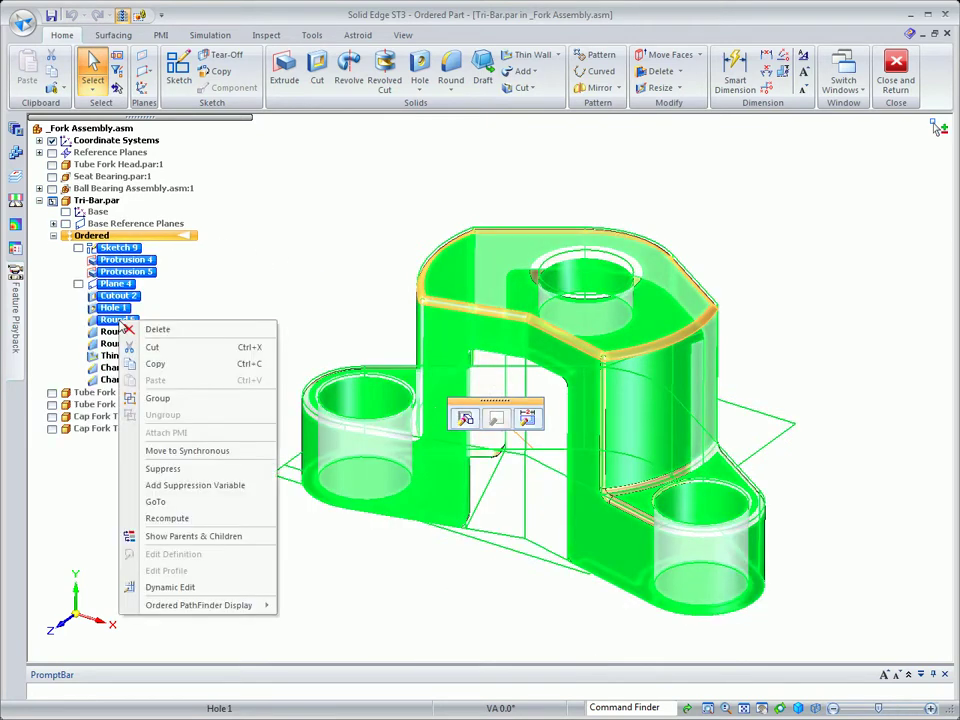
left_click(166, 451)
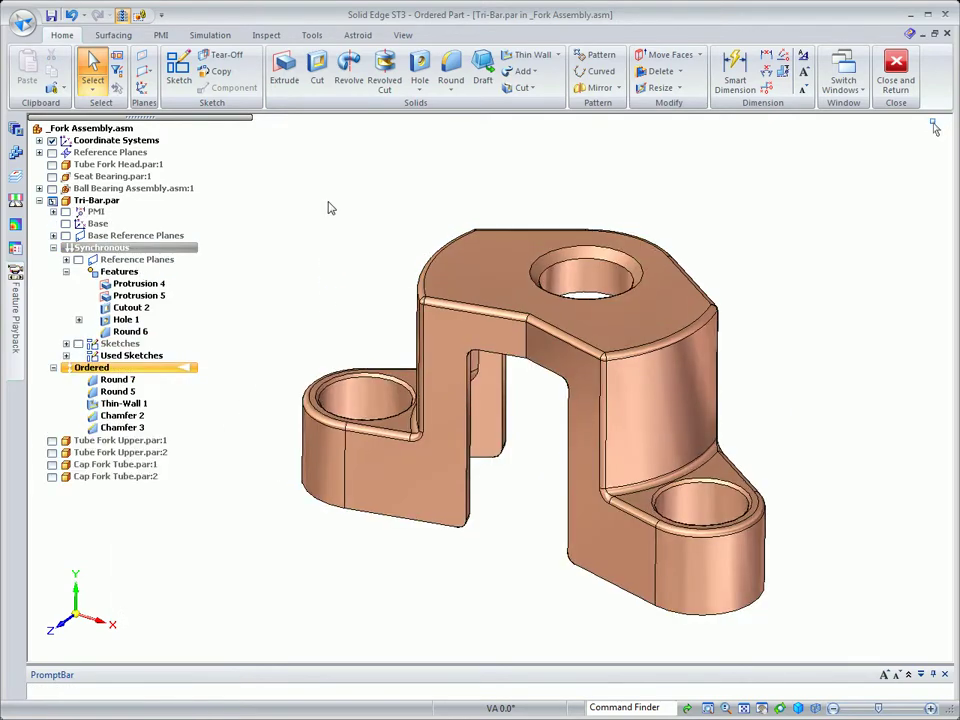
Rotate the cutout's inner side face and the R50 outer face together about the raised section's upper edge, changing the Connected Faces option
middle_click_drag(328, 202, 570, 416)
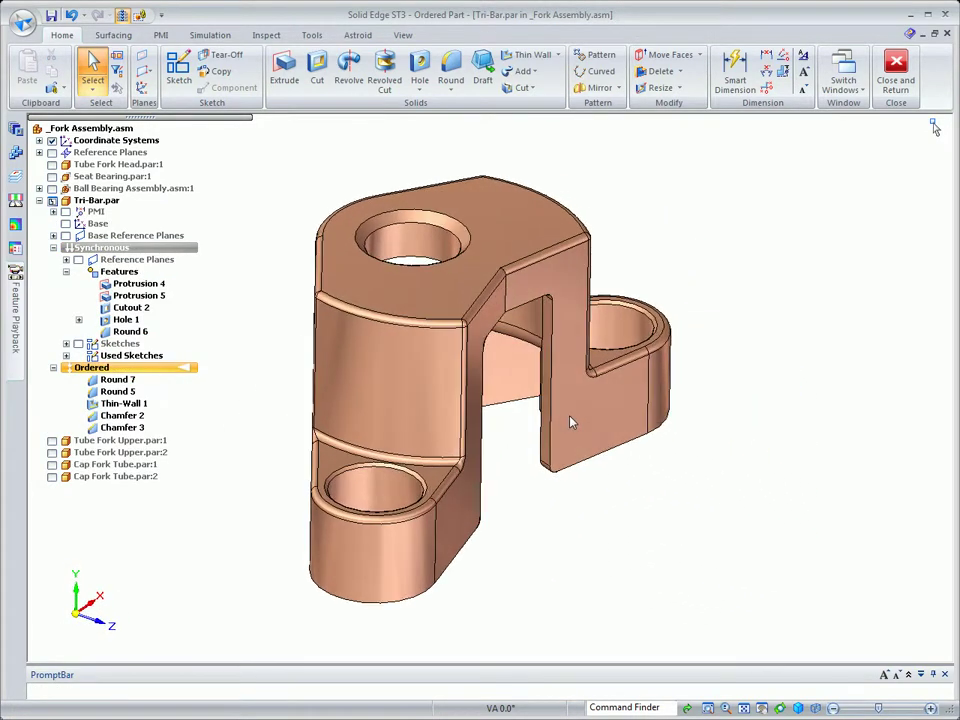
left_click(553, 407)
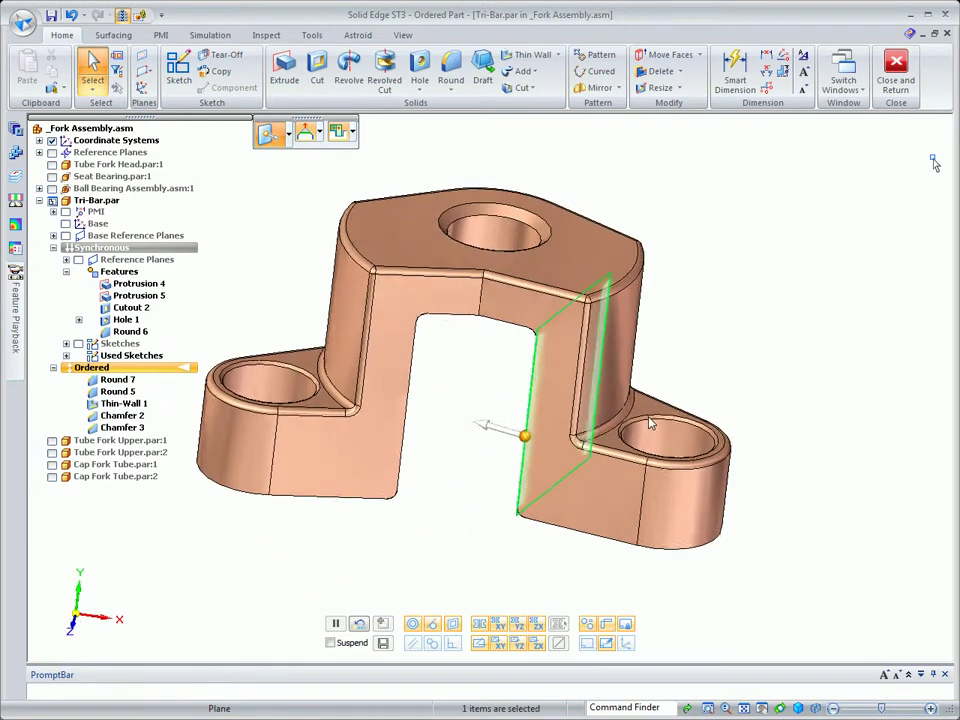
middle_click_drag(649, 417, 662, 379)
key("space")
left_click(628, 361)
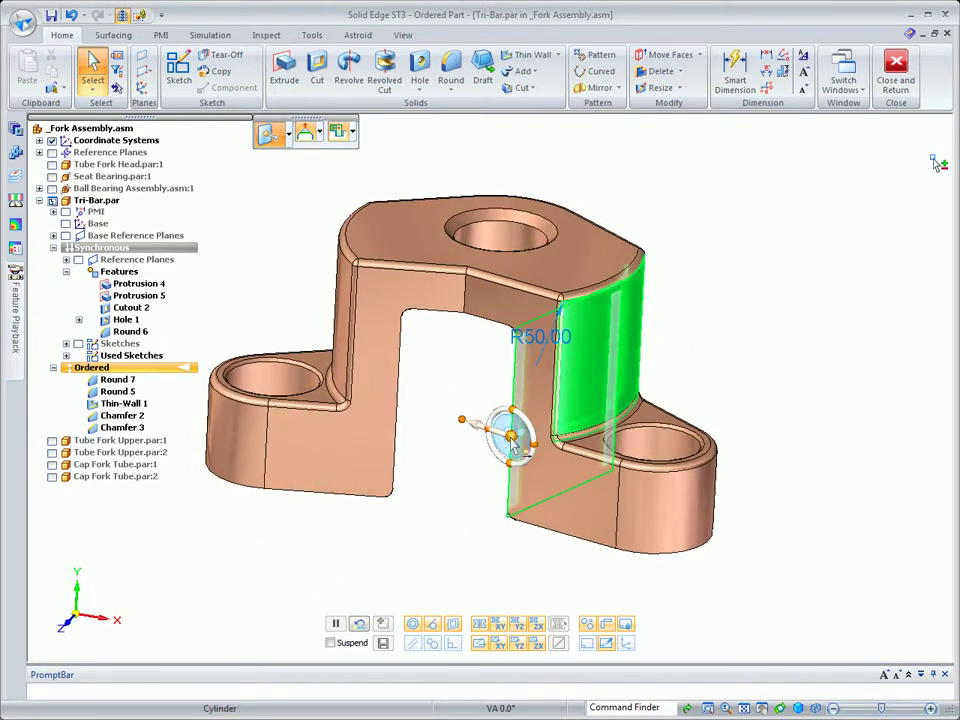
left_click_drag(513, 445, 624, 282)
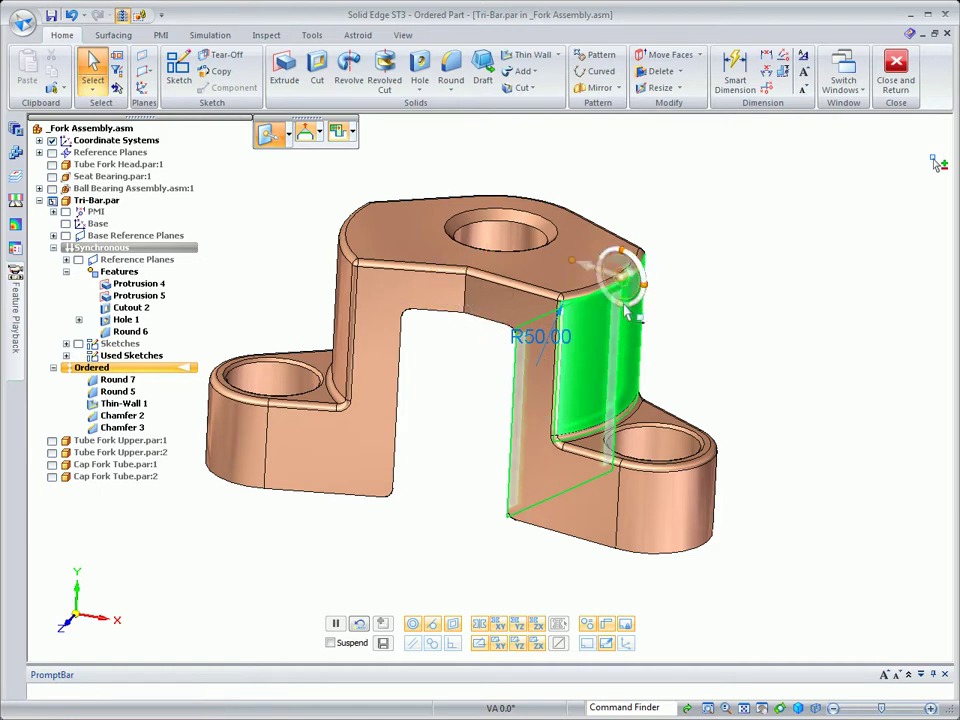
left_click(636, 311)
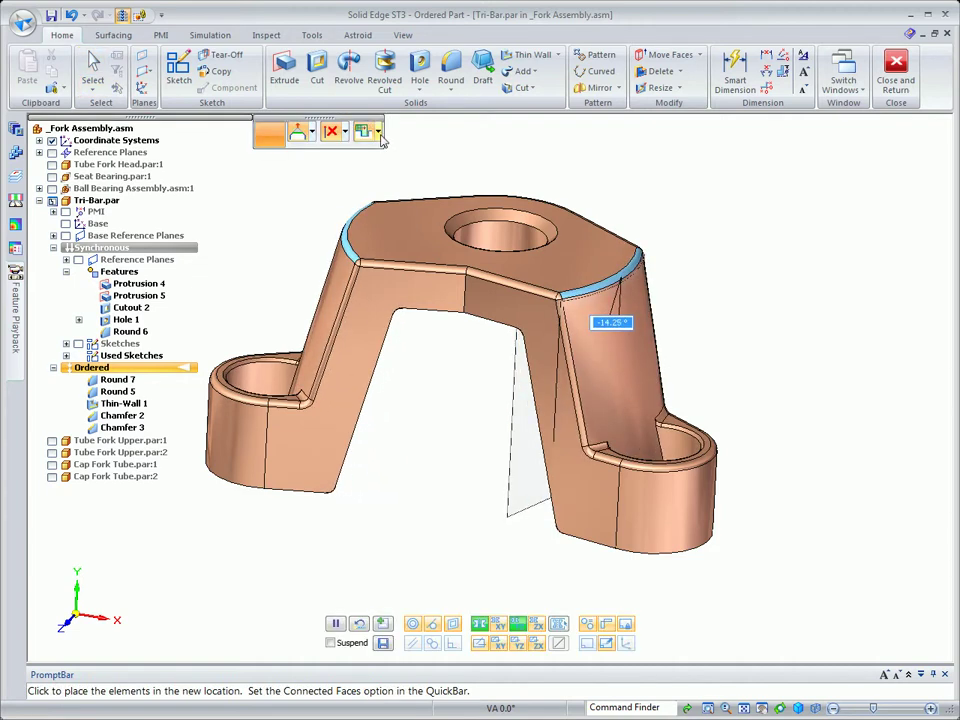
left_click(378, 132)
left_click(366, 167)
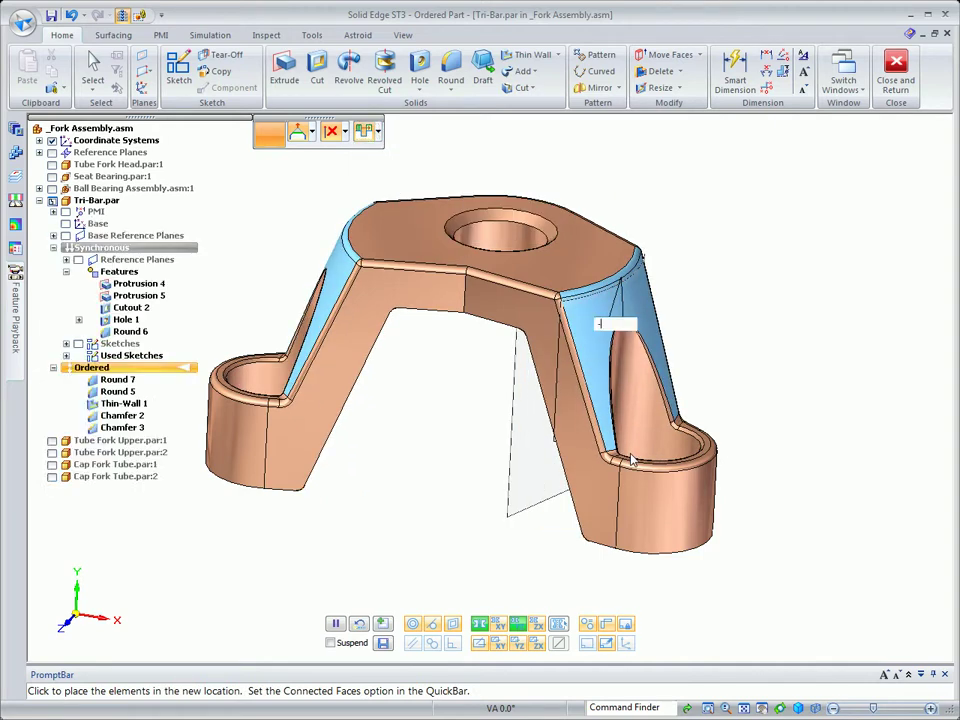
key("Return")
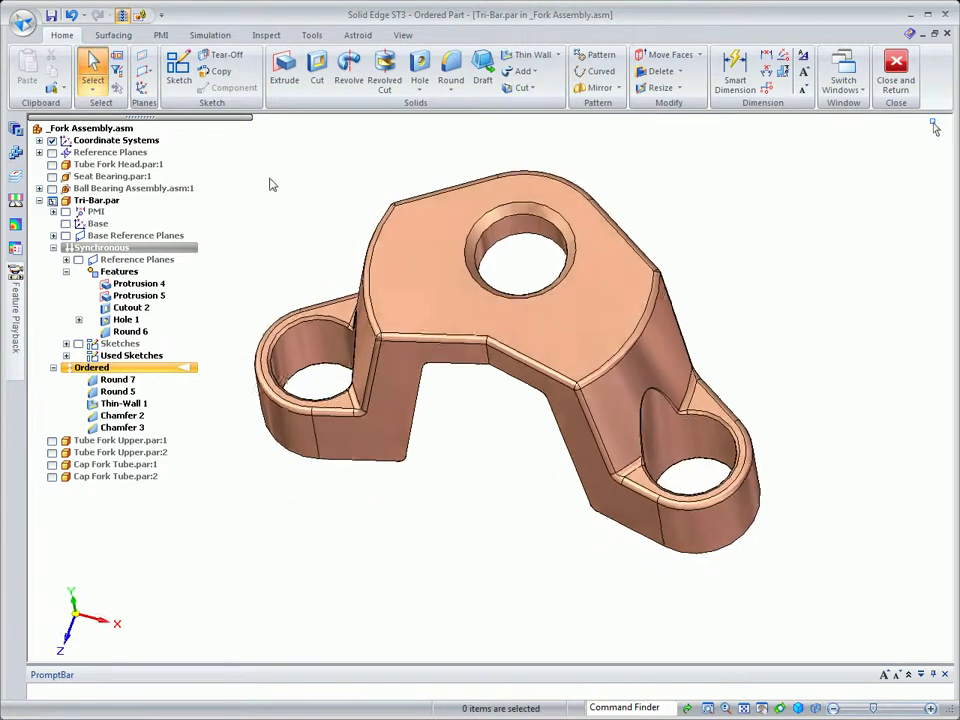
Show the surrounding components and move the Tri-Bar's central hole into line with the Tube Fork Head using its circular end edge
left_click(123, 17)
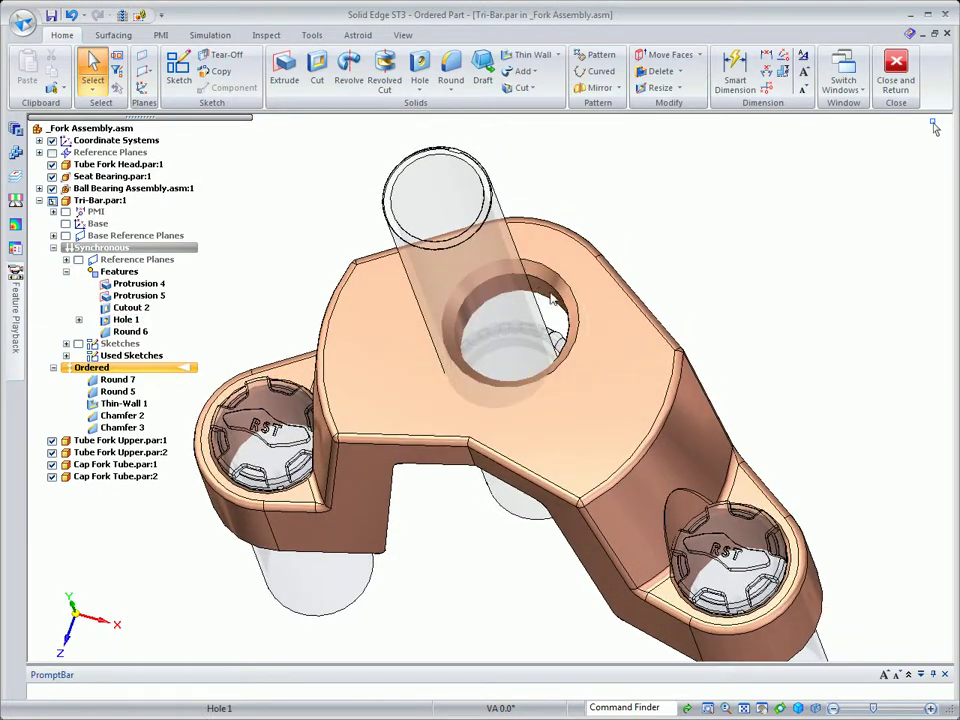
left_click(550, 298)
left_click(525, 282)
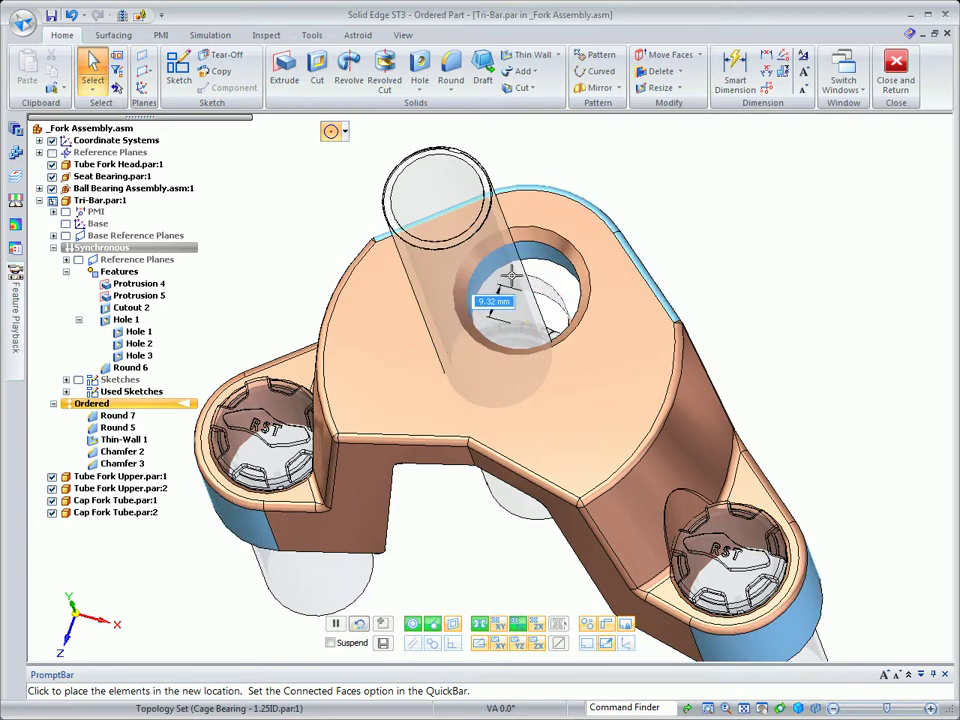
left_click(441, 255)
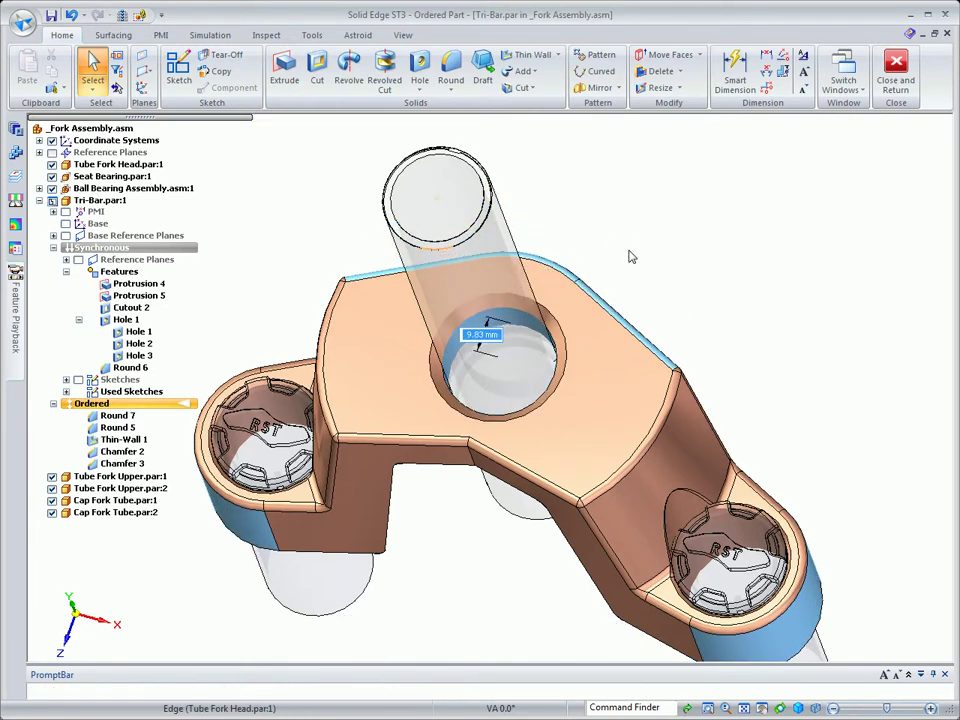
key("Escape")
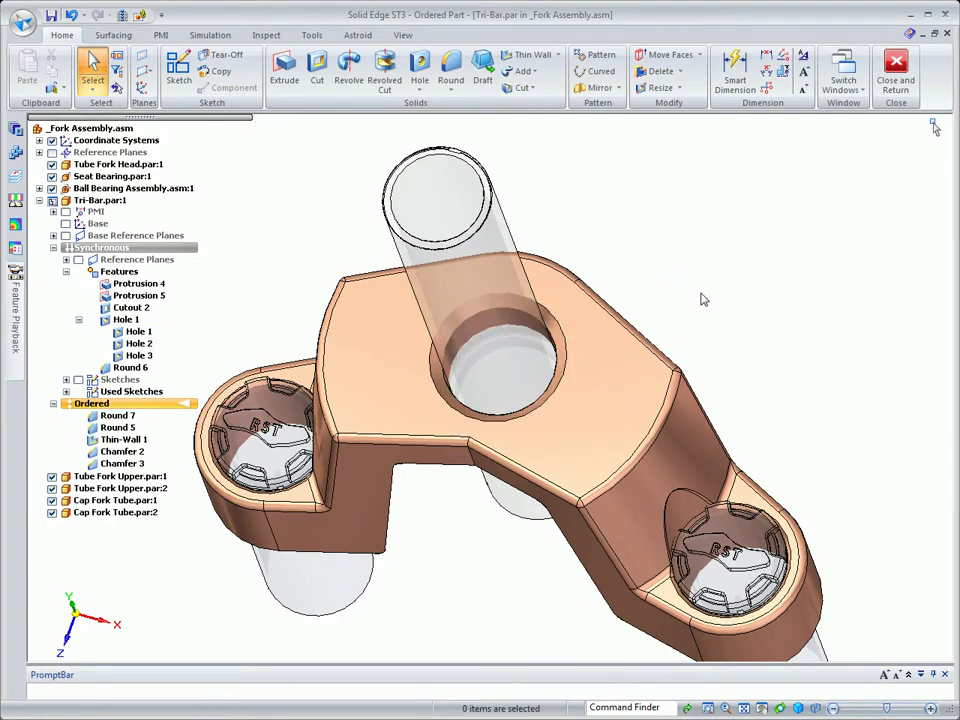
Move Hole 2 at the Tri-Bar's outer end farther away from the central tube to widen the fork tube spacing
middle_click_drag(701, 295, 362, 374)
left_click(362, 374)
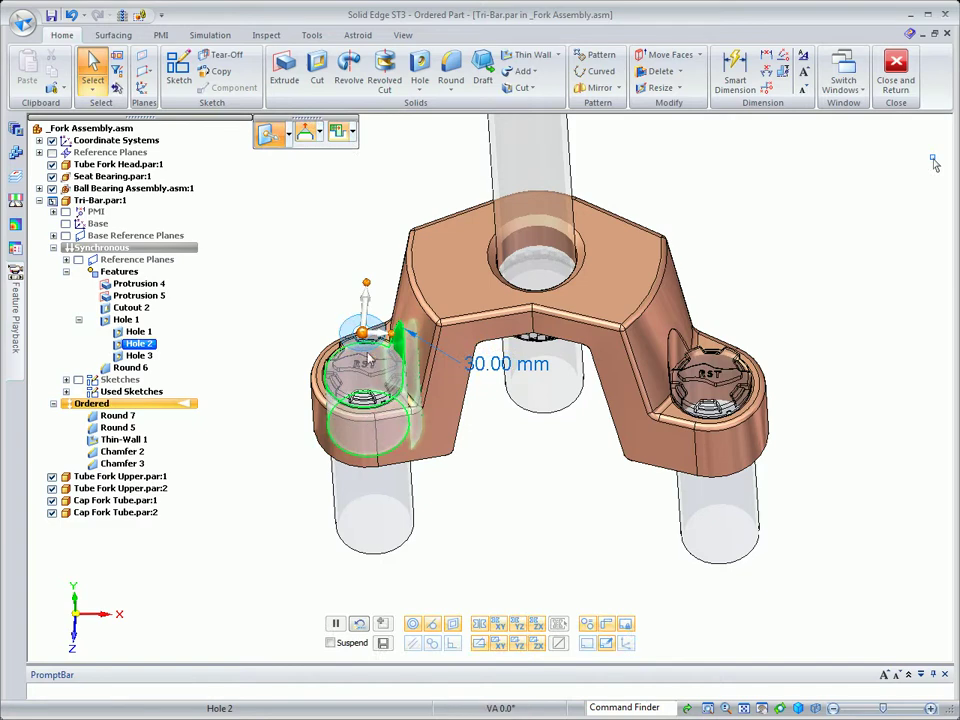
left_click_drag(364, 330, 450, 462)
key("ctrl+c")
key("ctrl+v")
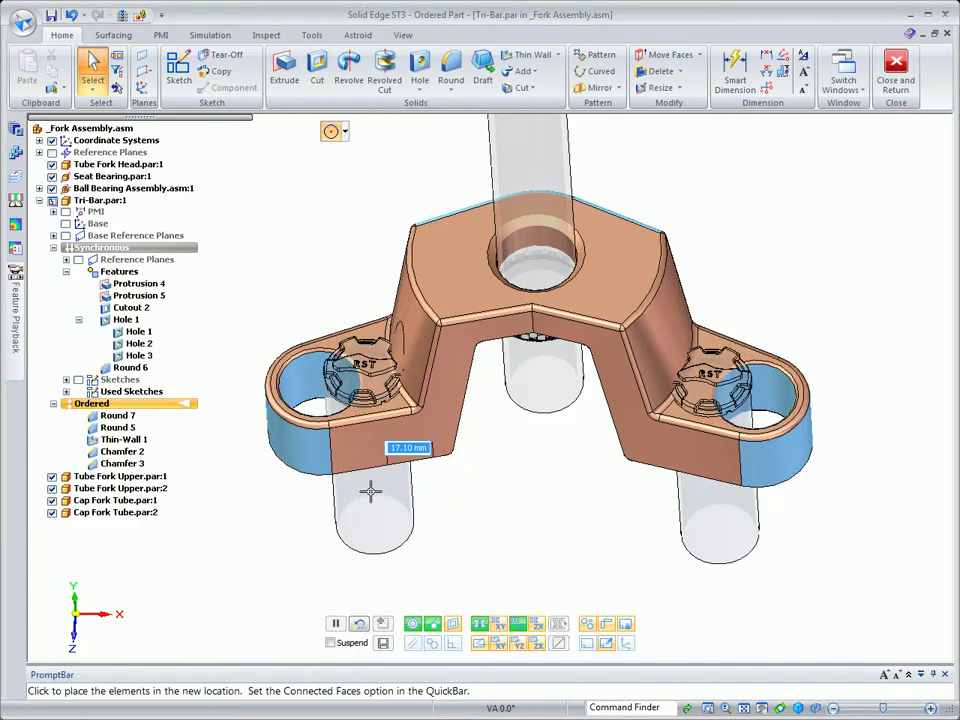
left_click(360, 492)
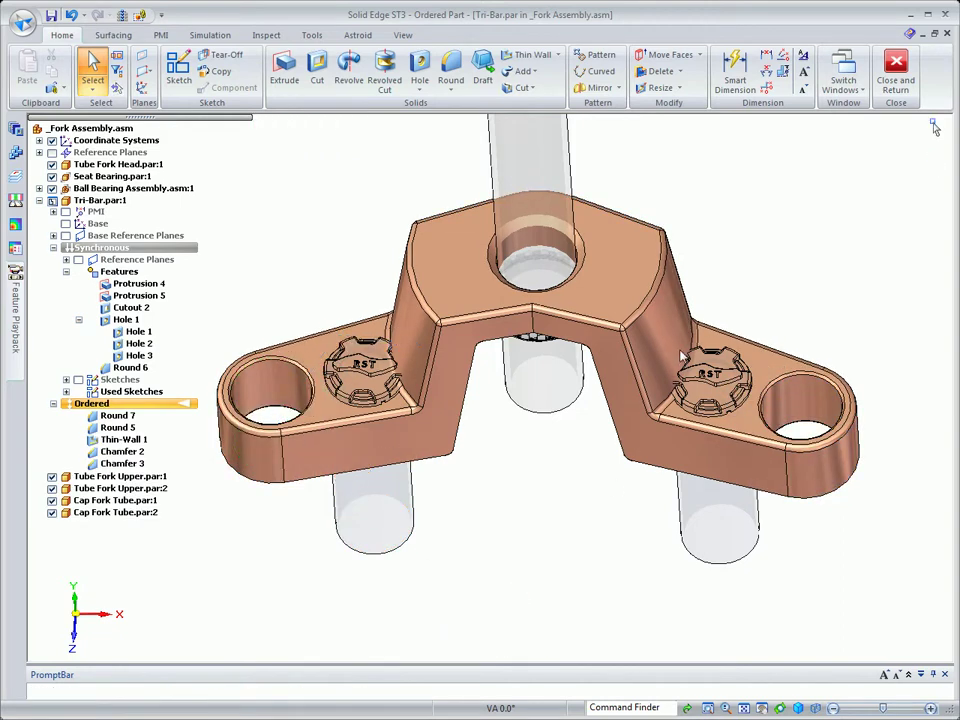
Move the slanted R50 side face outward by 15 mm, update the assembly's fork tubes and caps to the new hole positions, and clear the selection
left_click(662, 322)
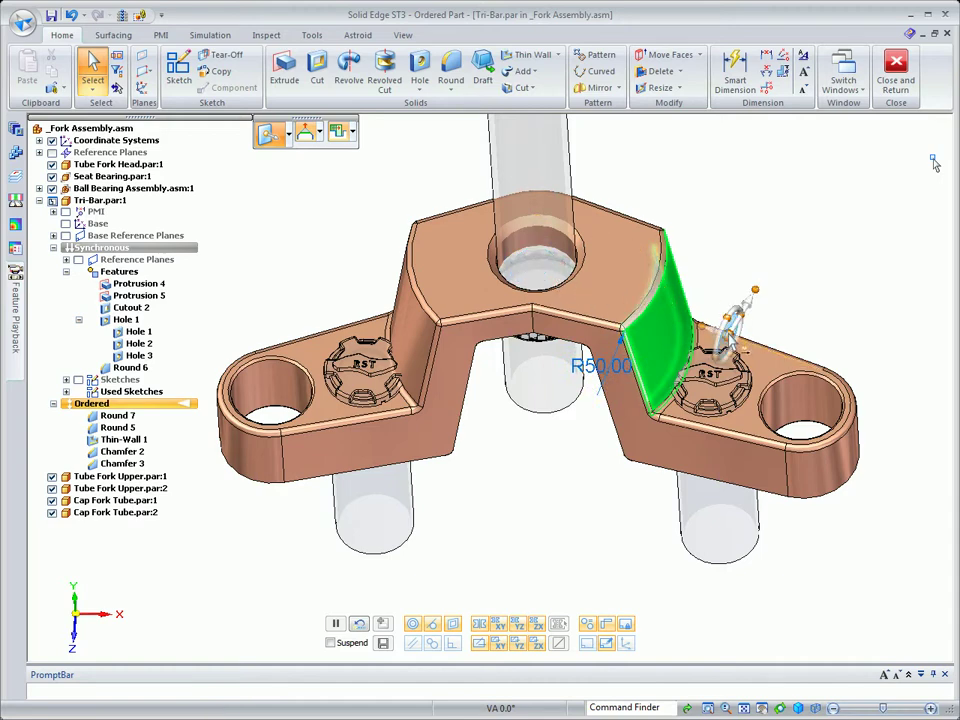
left_click(748, 311)
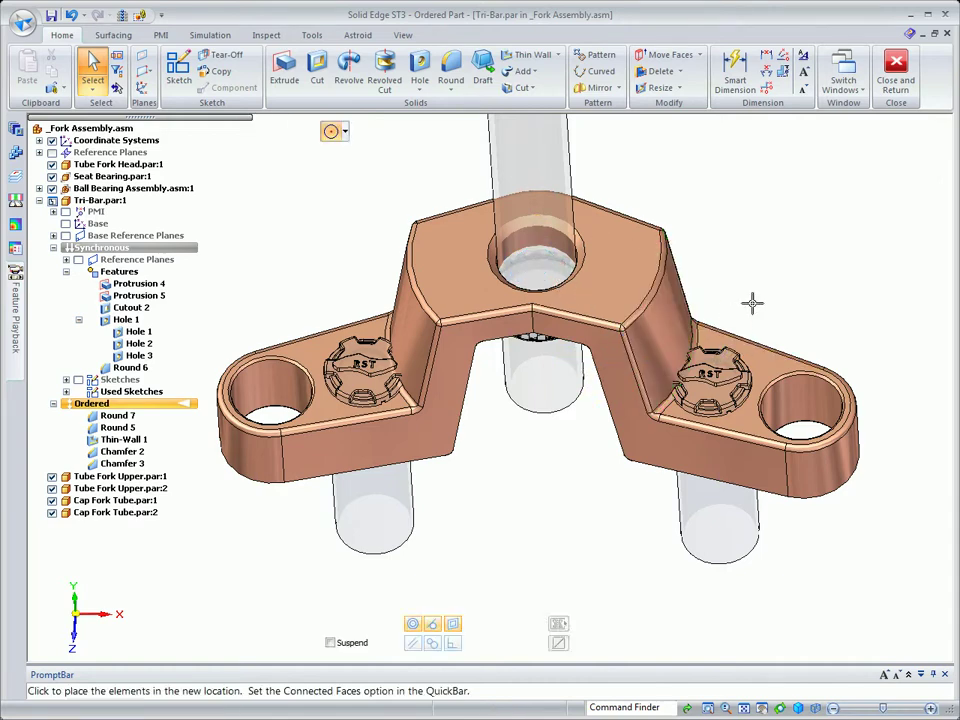
type("15")
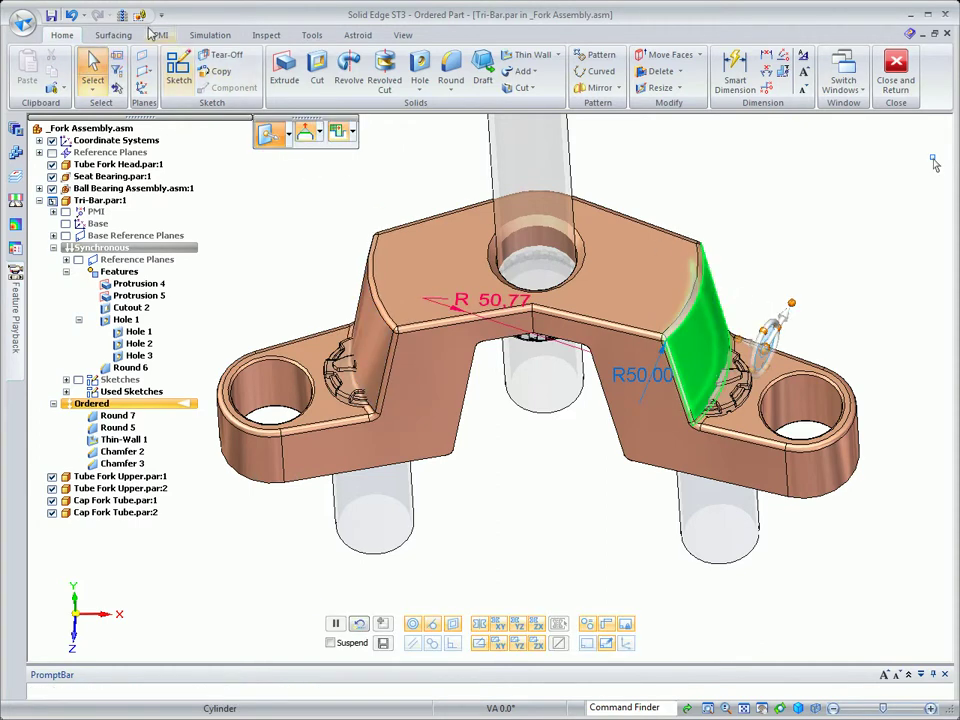
left_click(141, 16)
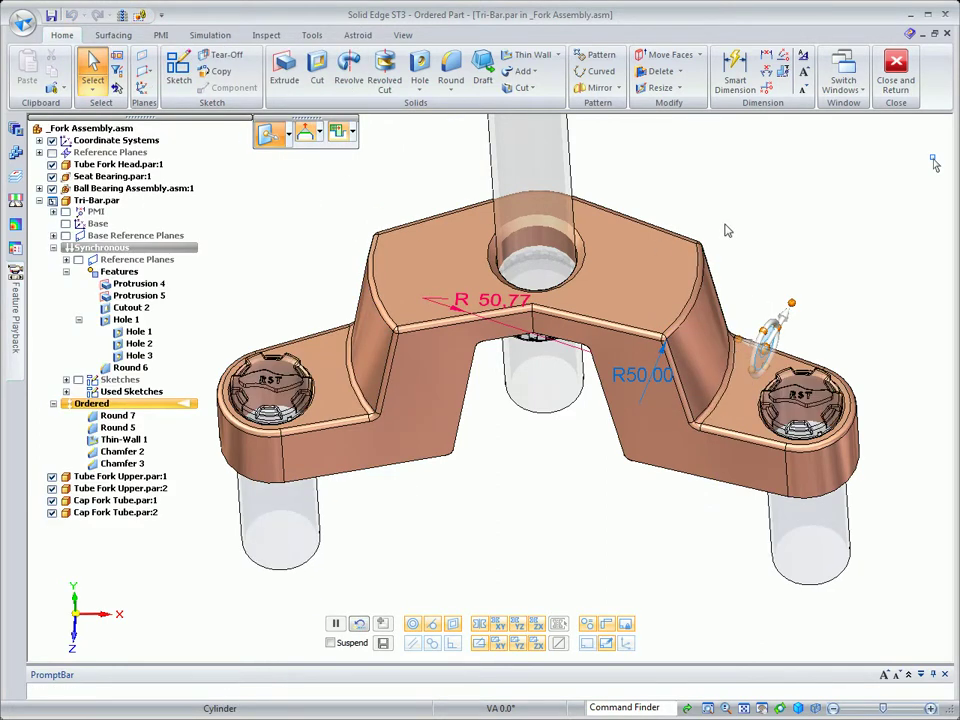
key("Escape")
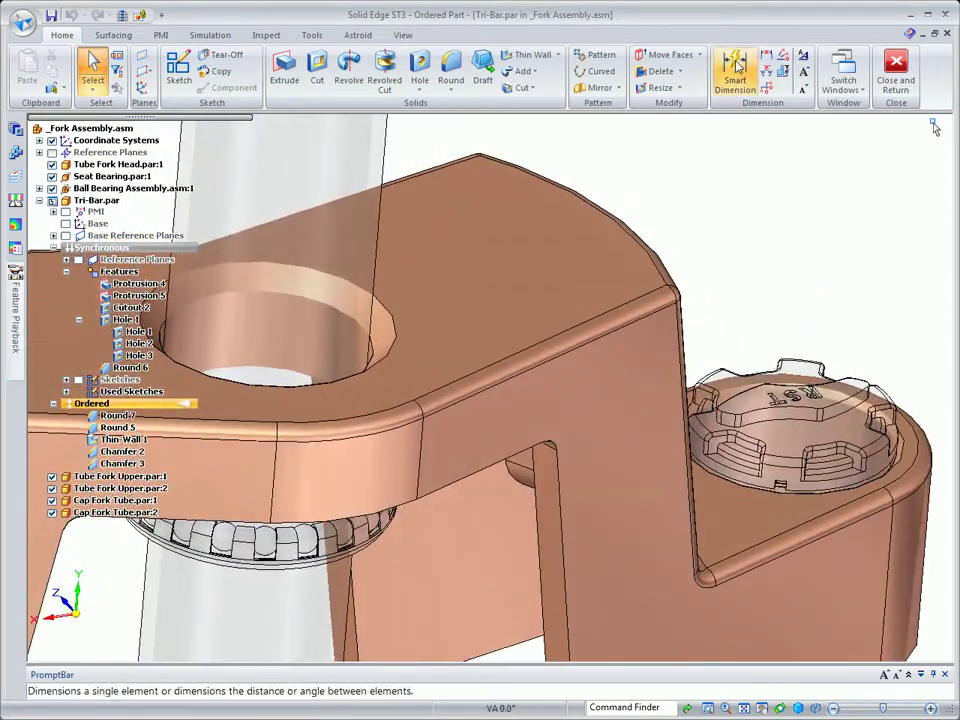
Dimension the top wall thickness of the Tri-Bar's raised section between its upper and underside faces and lock the dimension
left_click(735, 74)
left_click(645, 305)
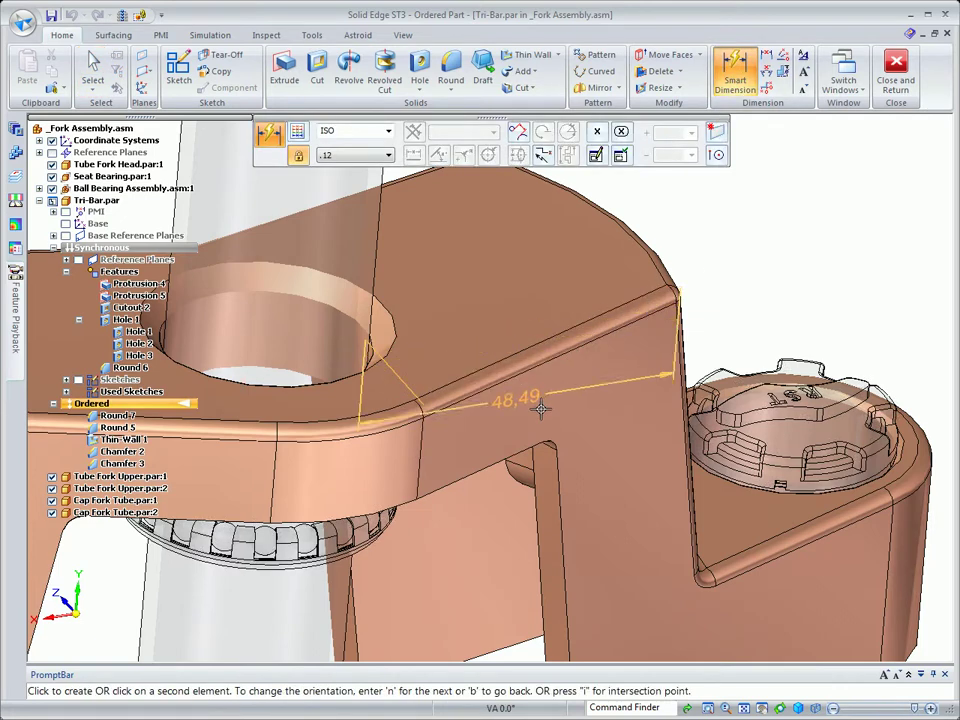
left_click(680, 346)
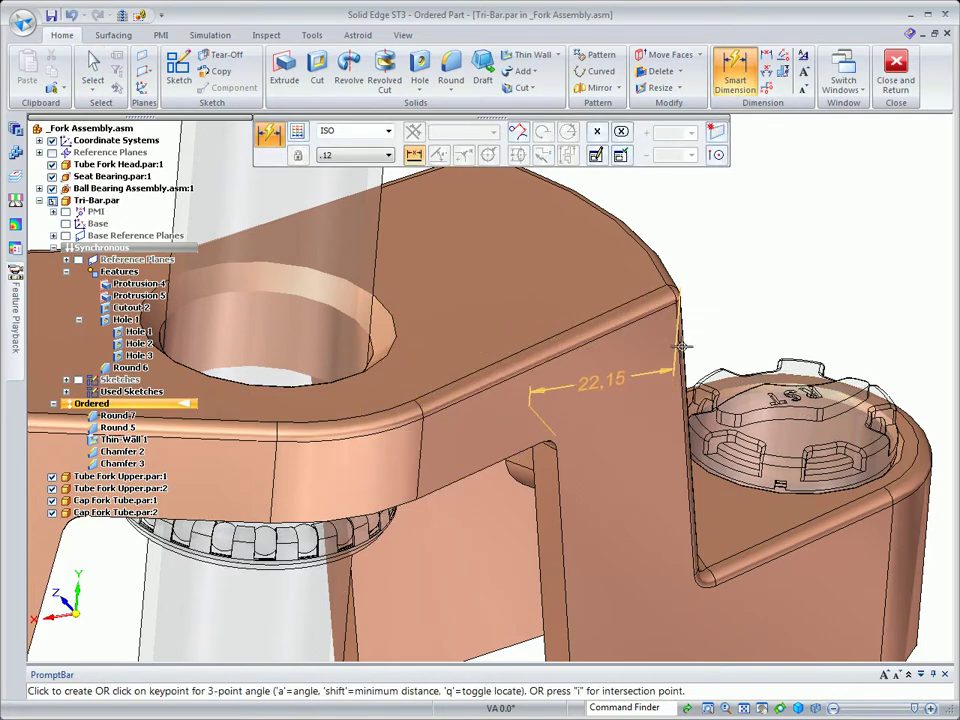
left_click(772, 294)
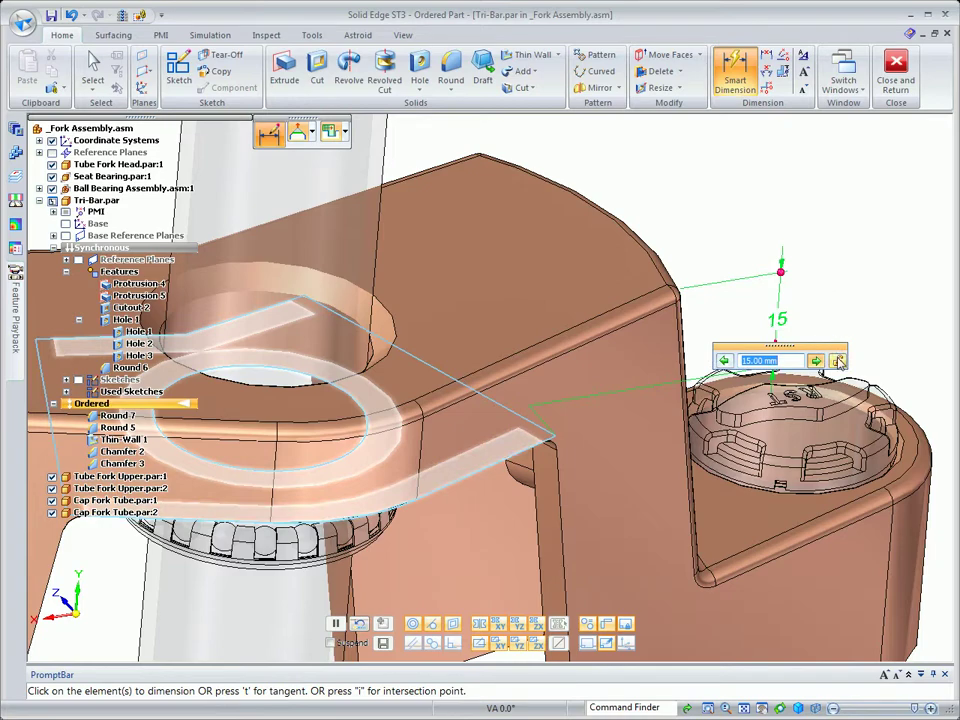
key("Escape")
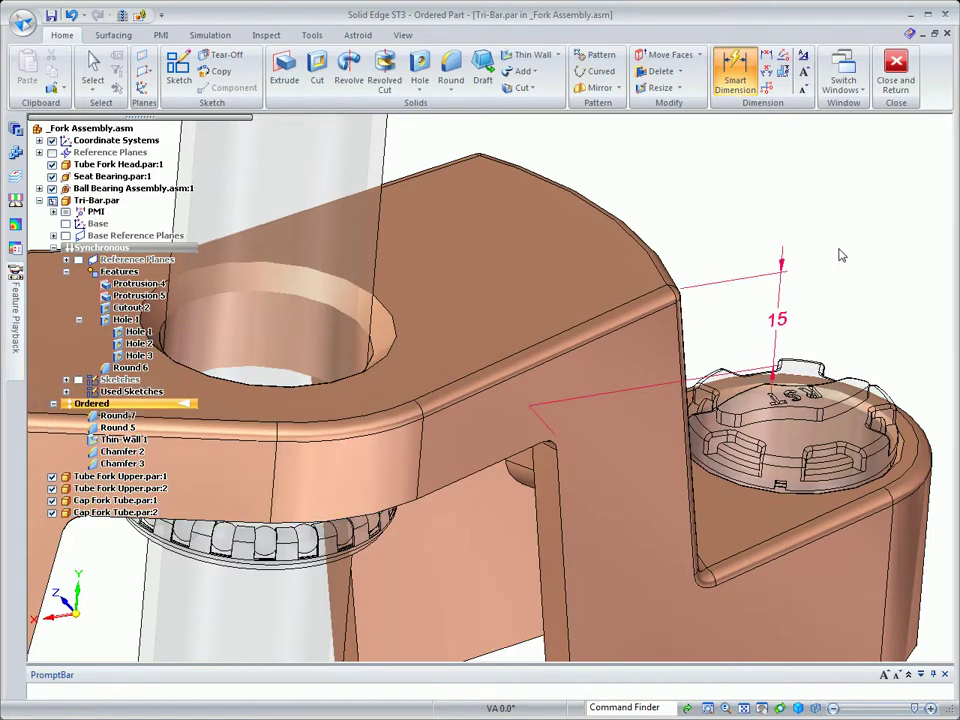
Move the raised section's top face to the bearing's lower circular edge around the central tube, and close the Tri-Bar to return to the assembly
middle_click_drag(630, 190, 598, 229)
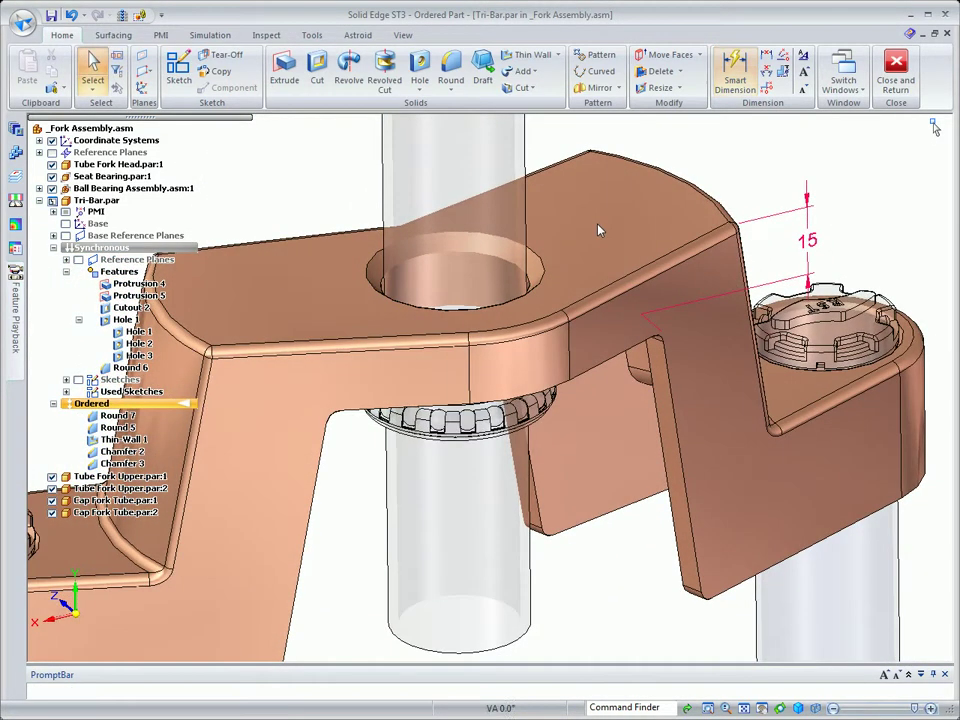
left_click(595, 207)
left_click(597, 198)
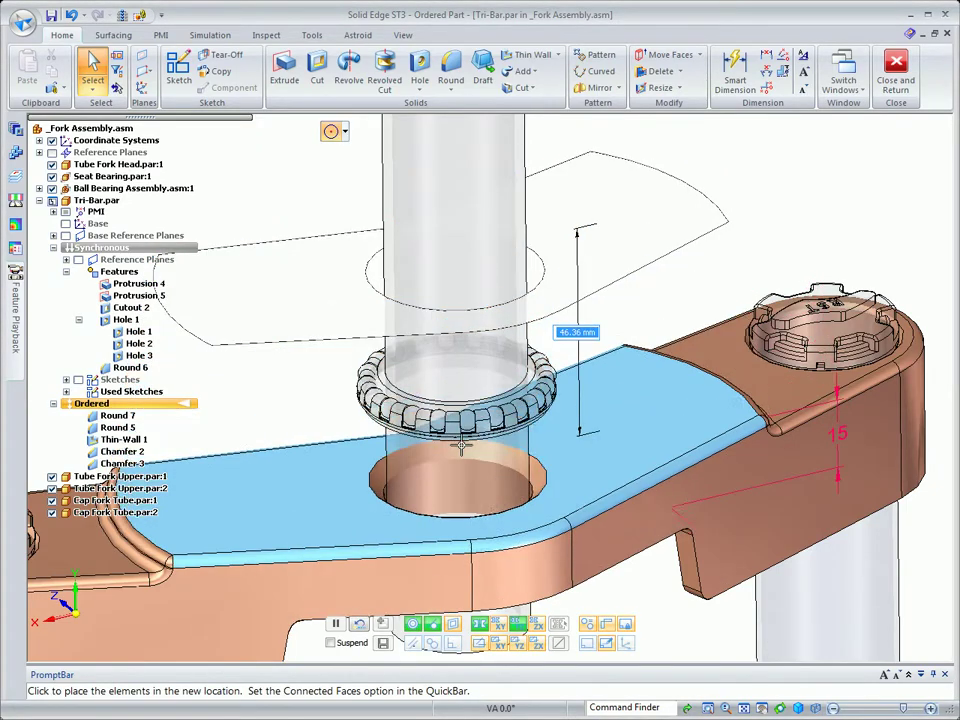
middle_click_drag(461, 448, 491, 350)
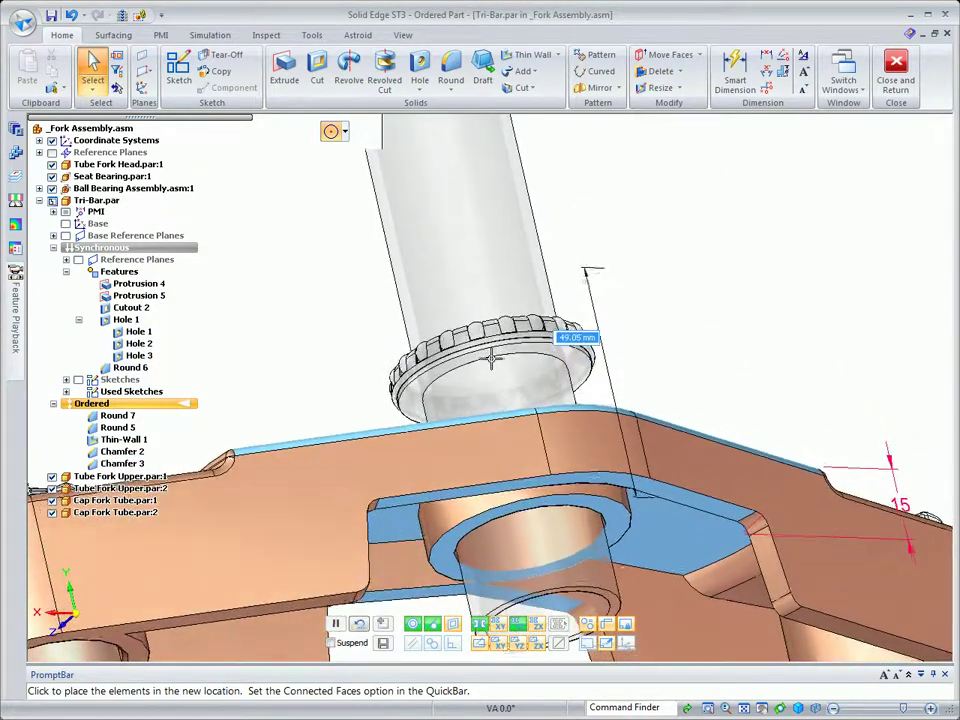
left_click(491, 358)
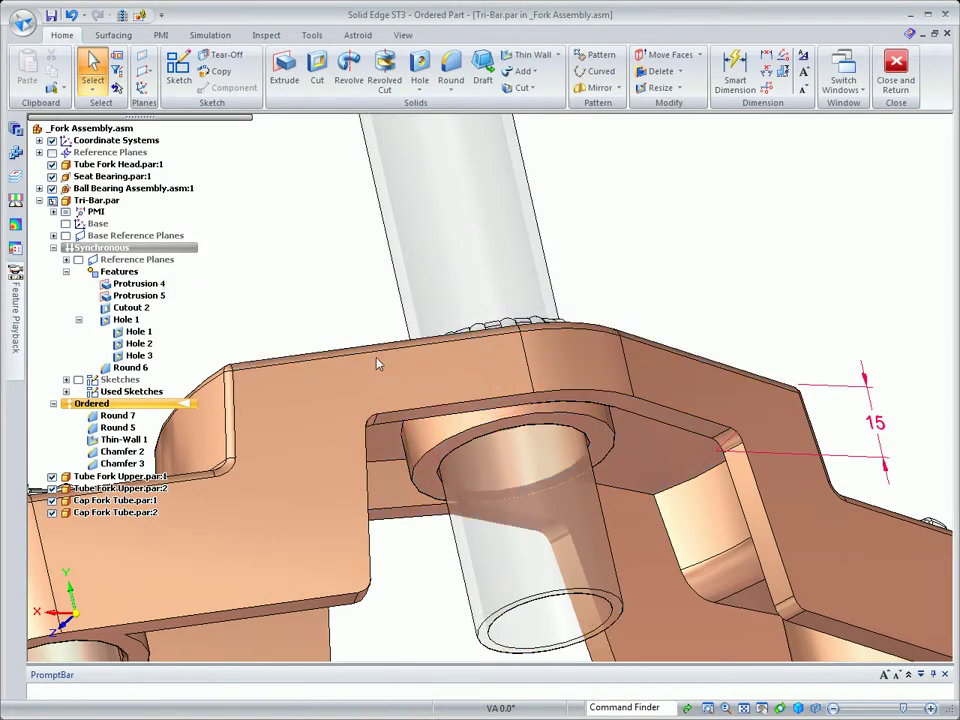
left_click(359, 242)
middle_click_drag(341, 244, 340, 244)
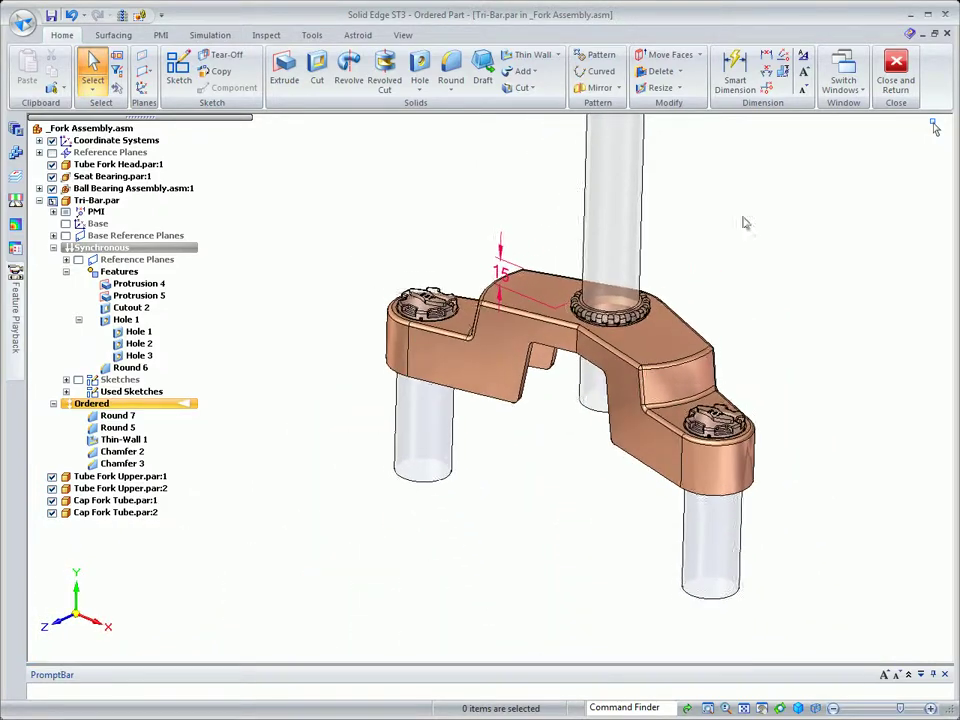
left_click(893, 78)
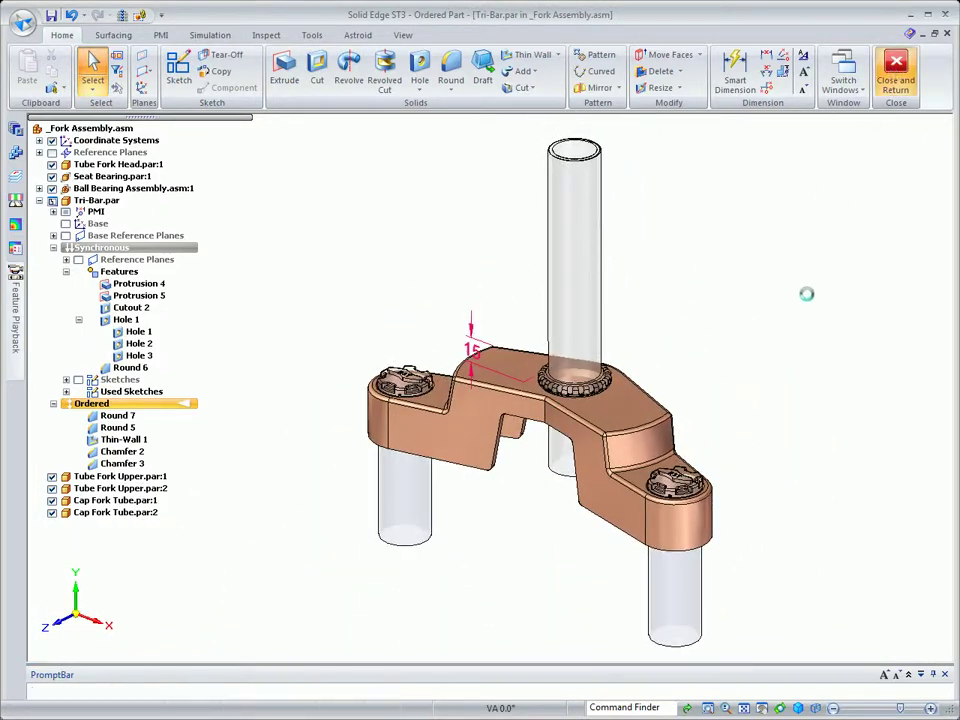